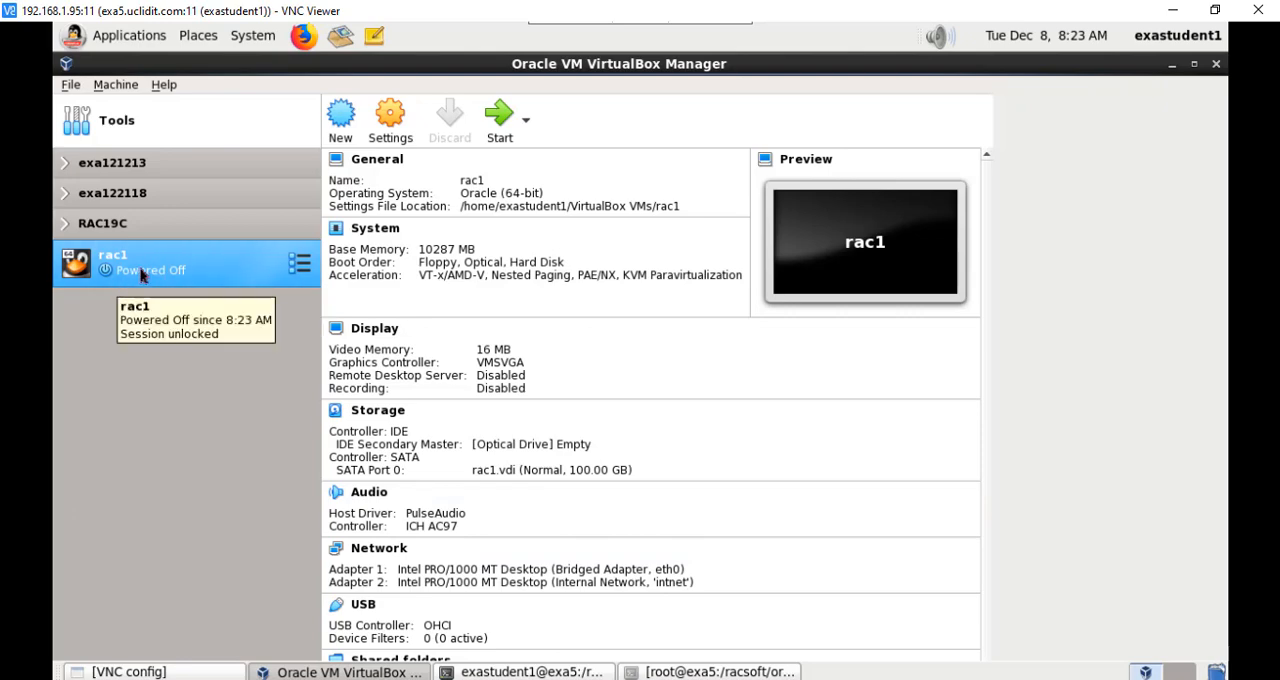
Step: Create a full clone of the rac1 virtual machine named rac2, keeping the default path and MAC address policy
right_click(155, 272)
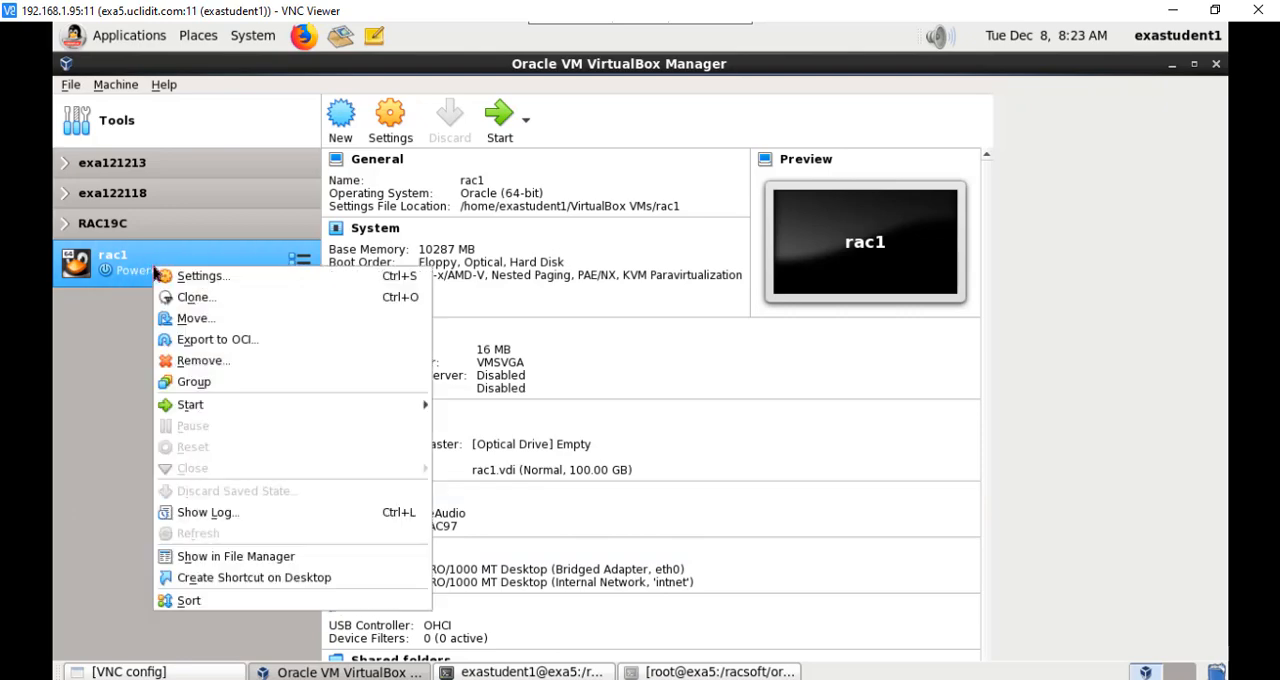
click(199, 305)
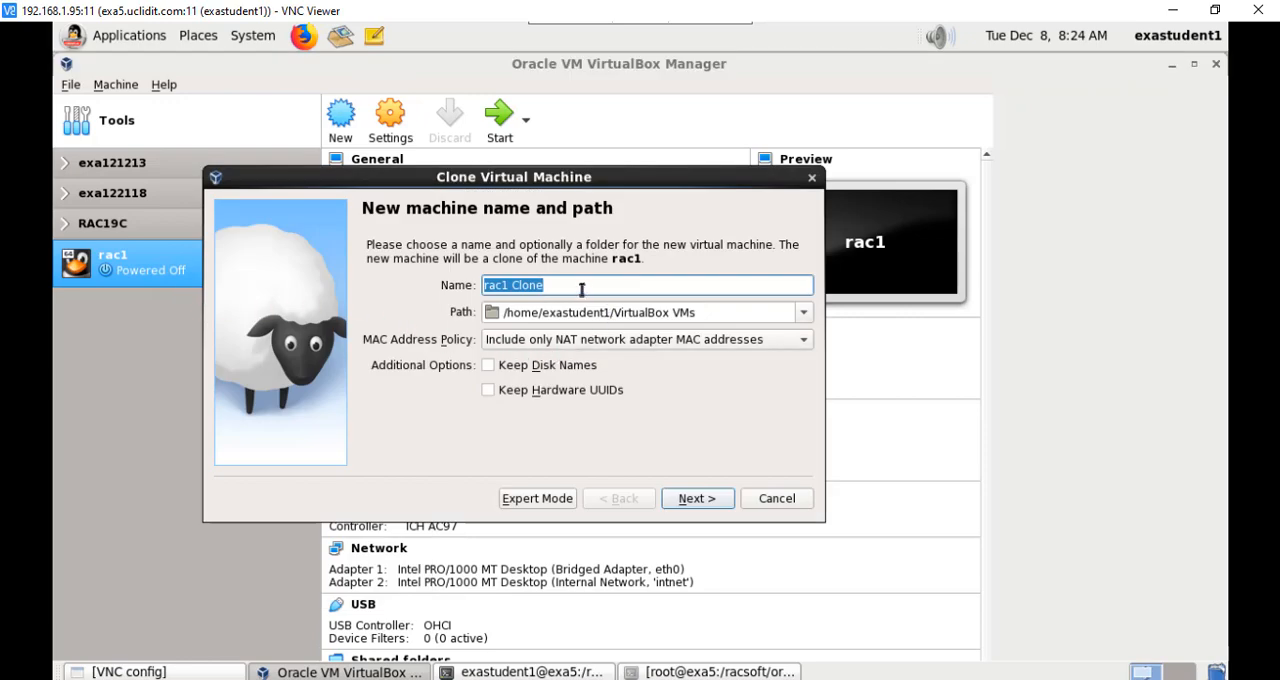
text(rac2)
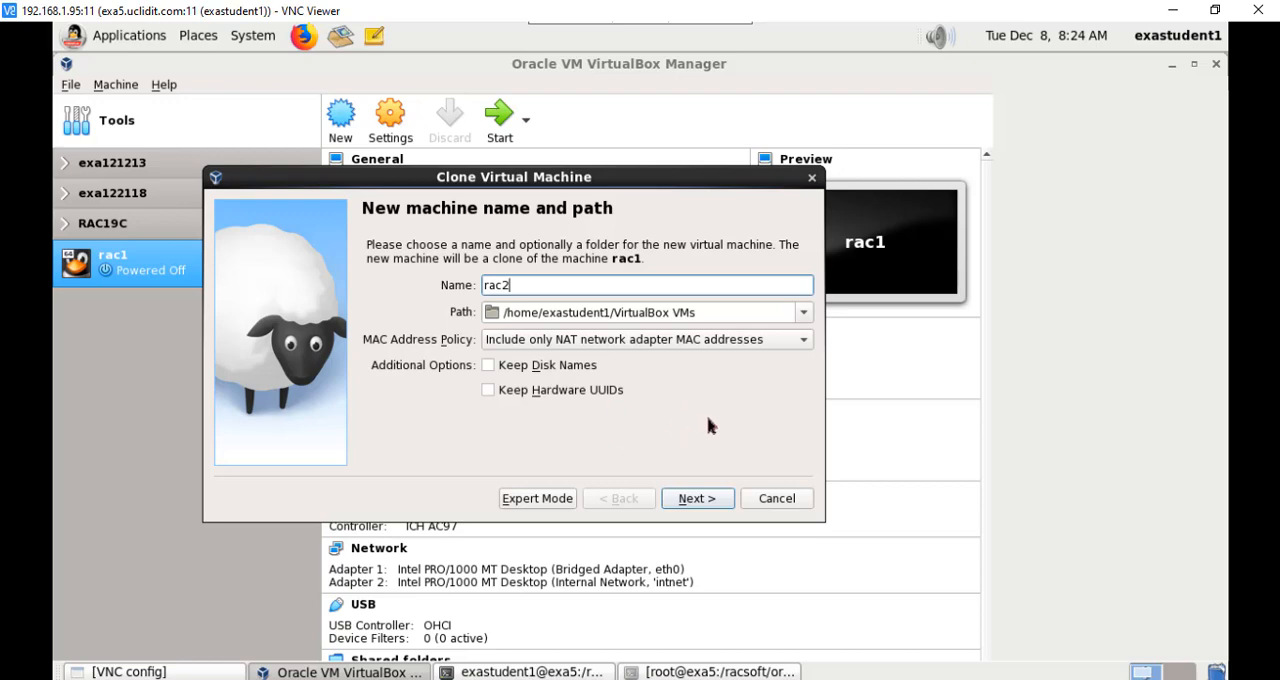
click(707, 499)
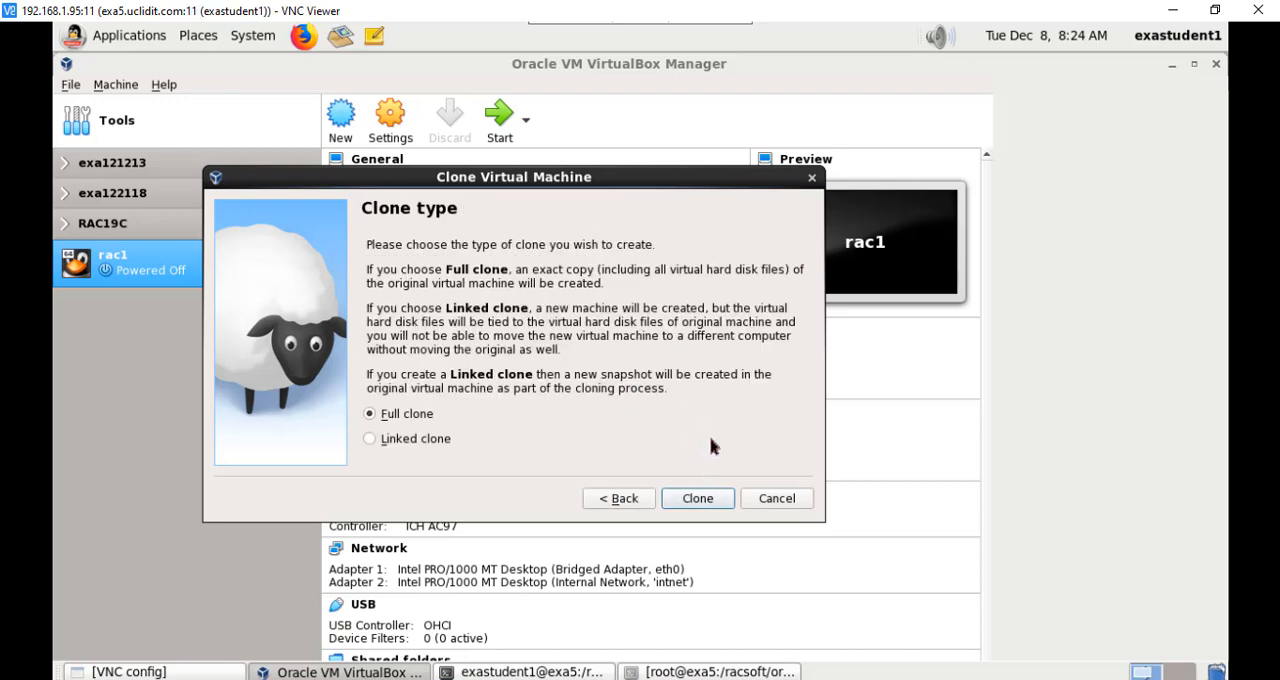
click(698, 498)
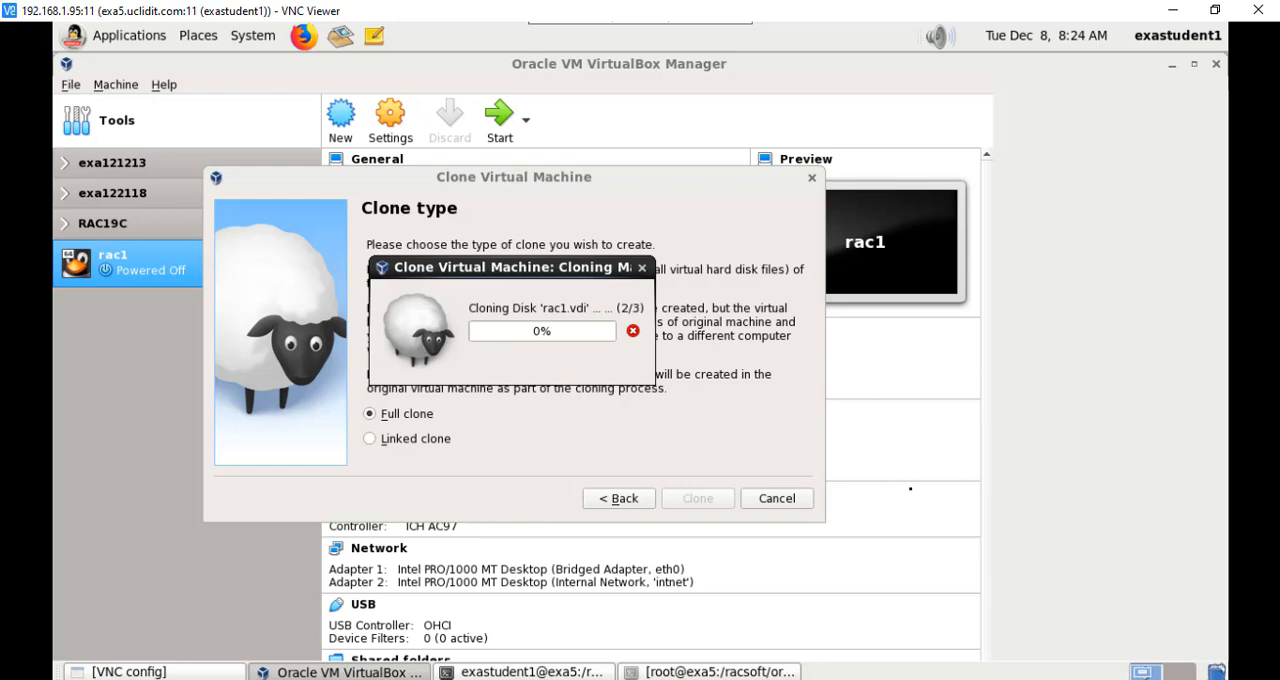
mouse_move(822, 678)
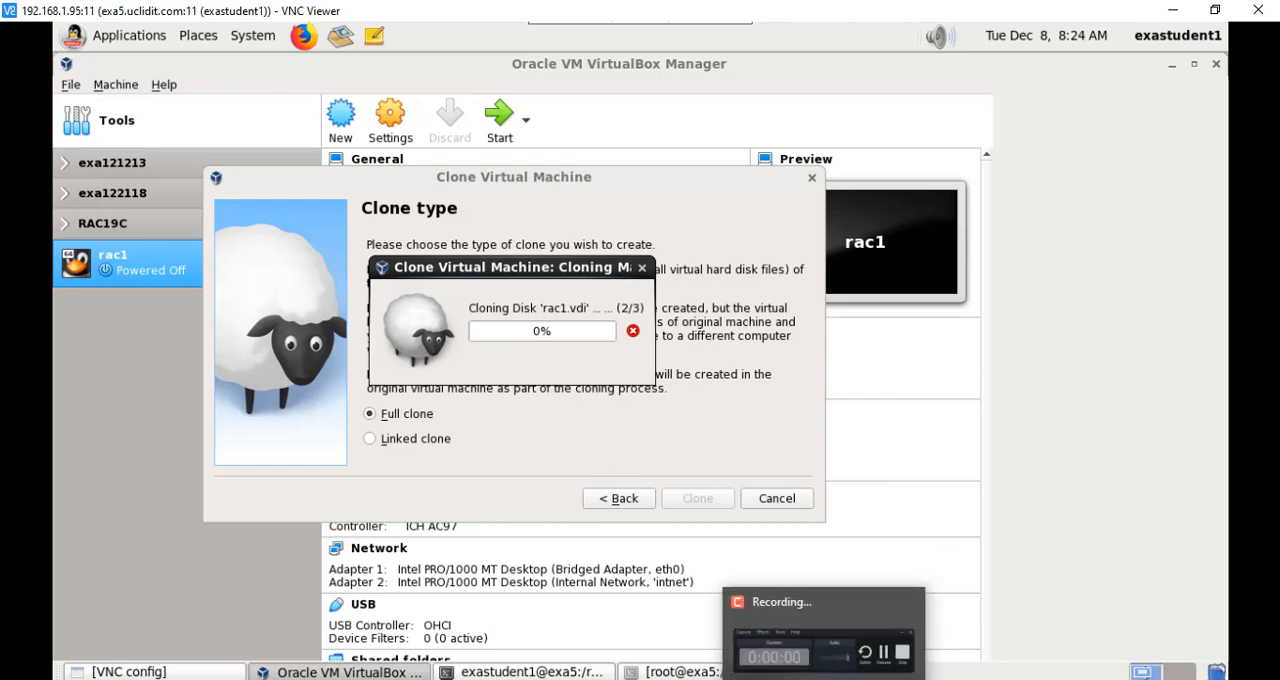
click(822, 645)
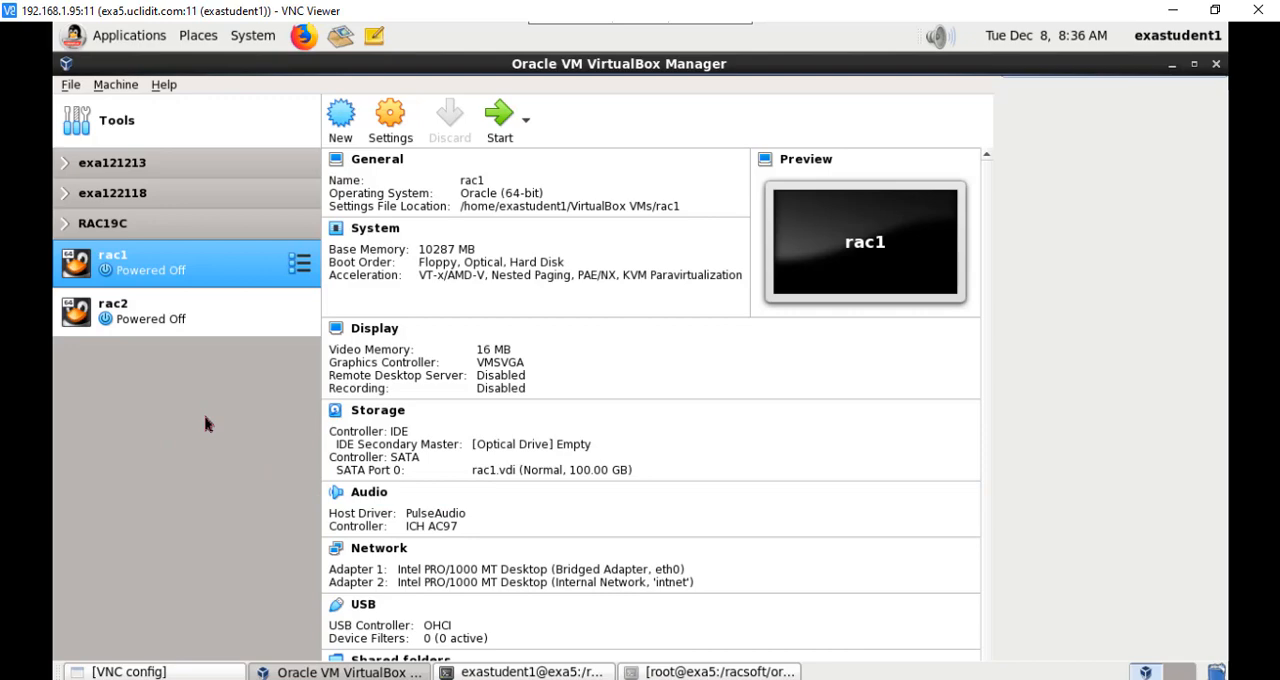
Step: Start the cloned rac2 virtual machine and boot it with the default boot entry
click(173, 326)
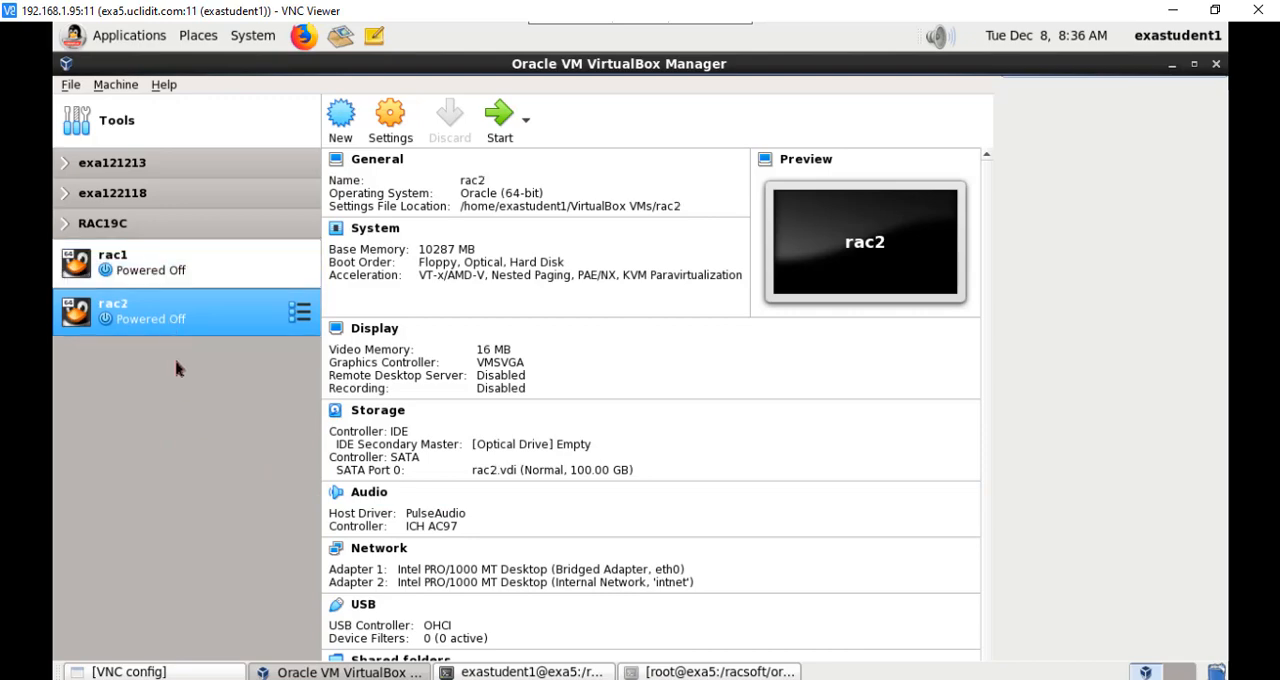
click(497, 122)
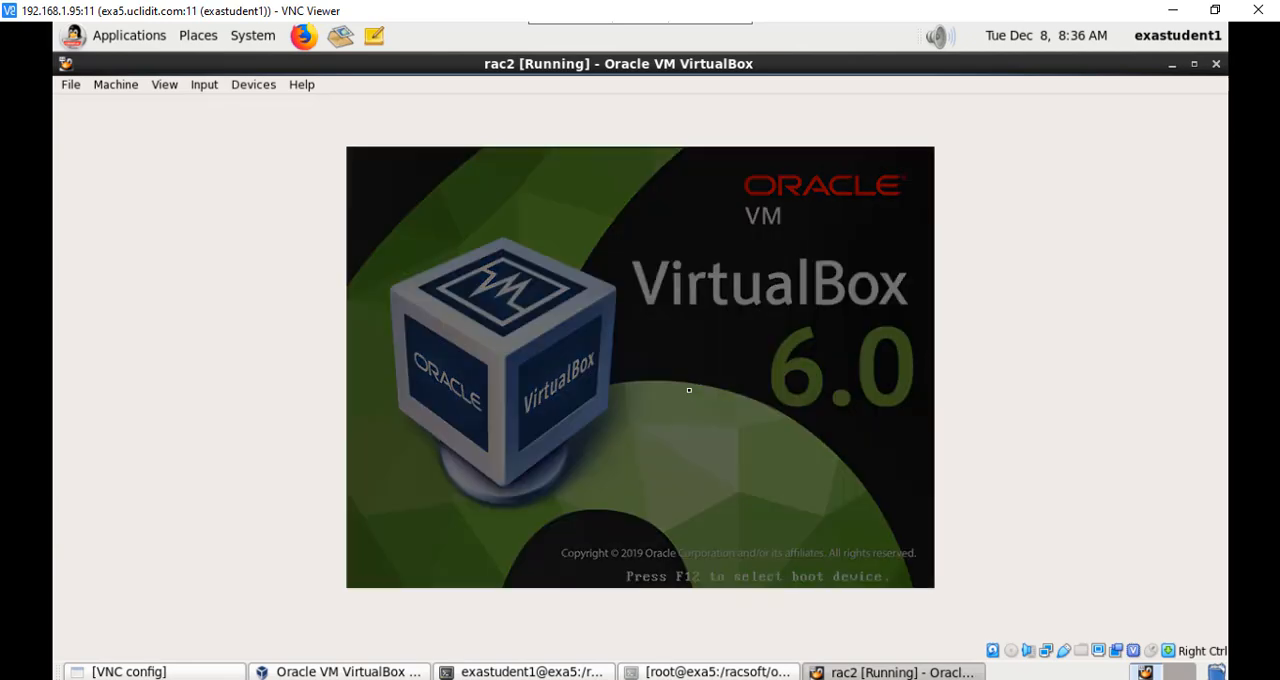
key(Return)
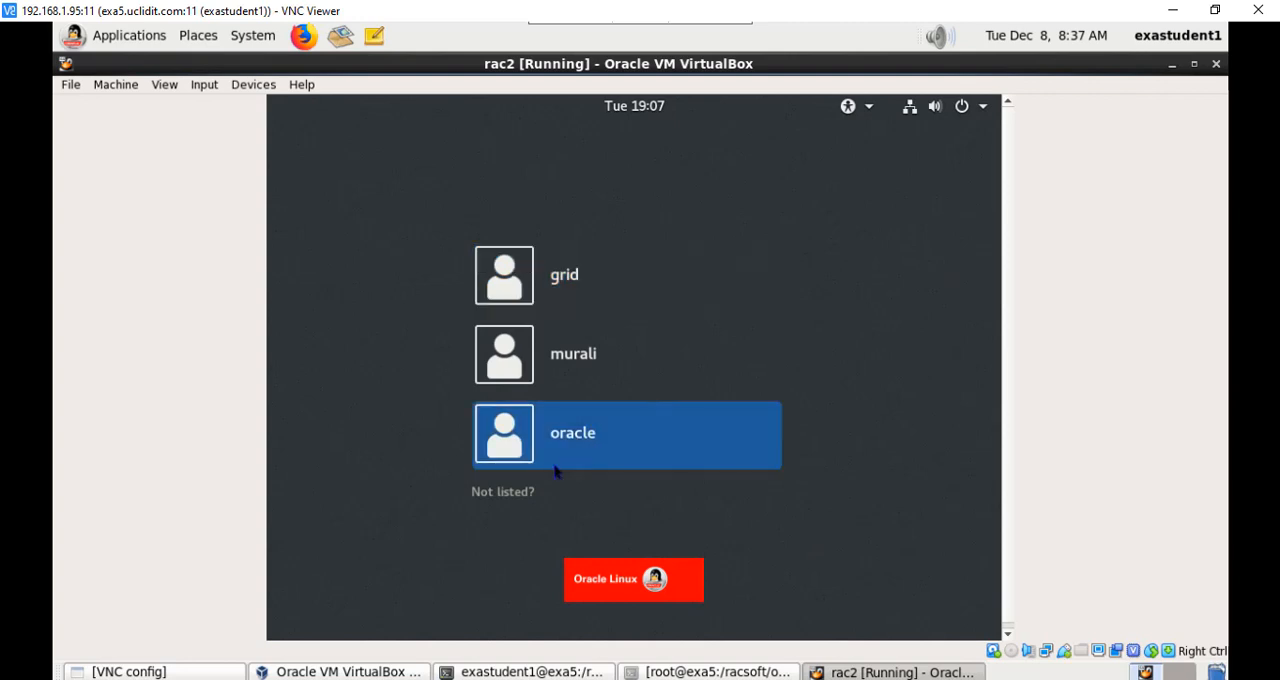
Step: Sign in to rac2 as the unlisted user root, entering the account password
click(510, 496)
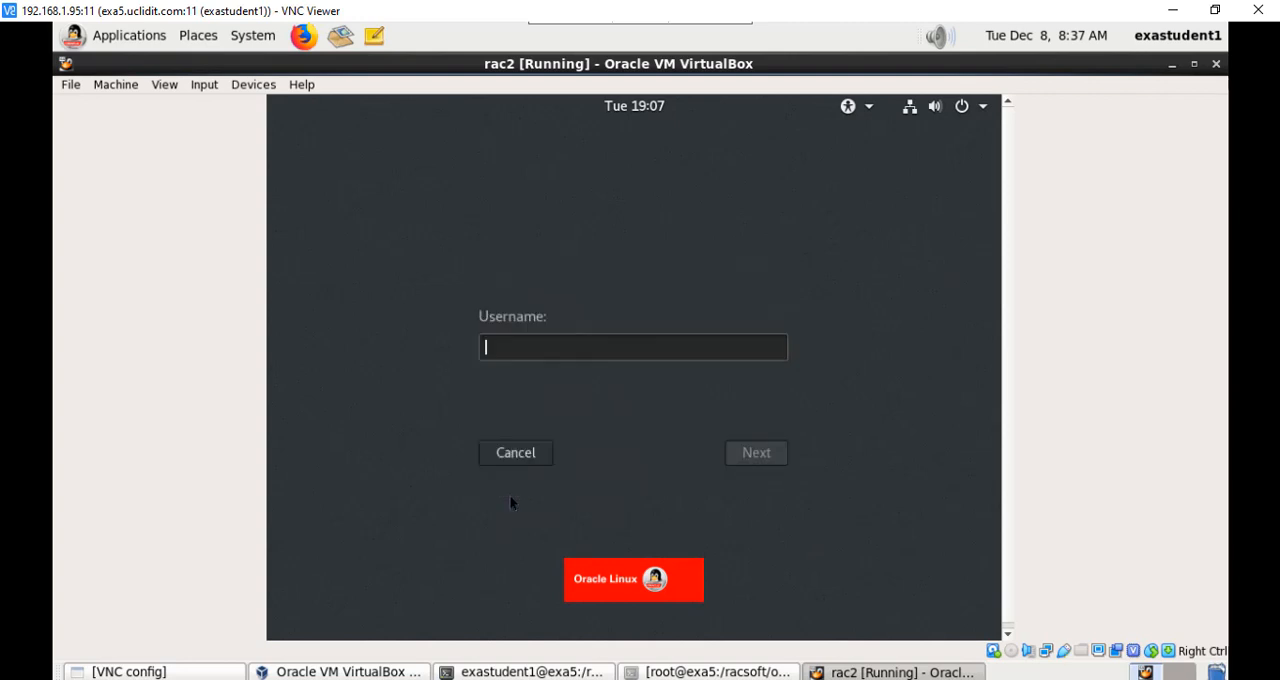
text(root)
key(Return)
text(oracle12)
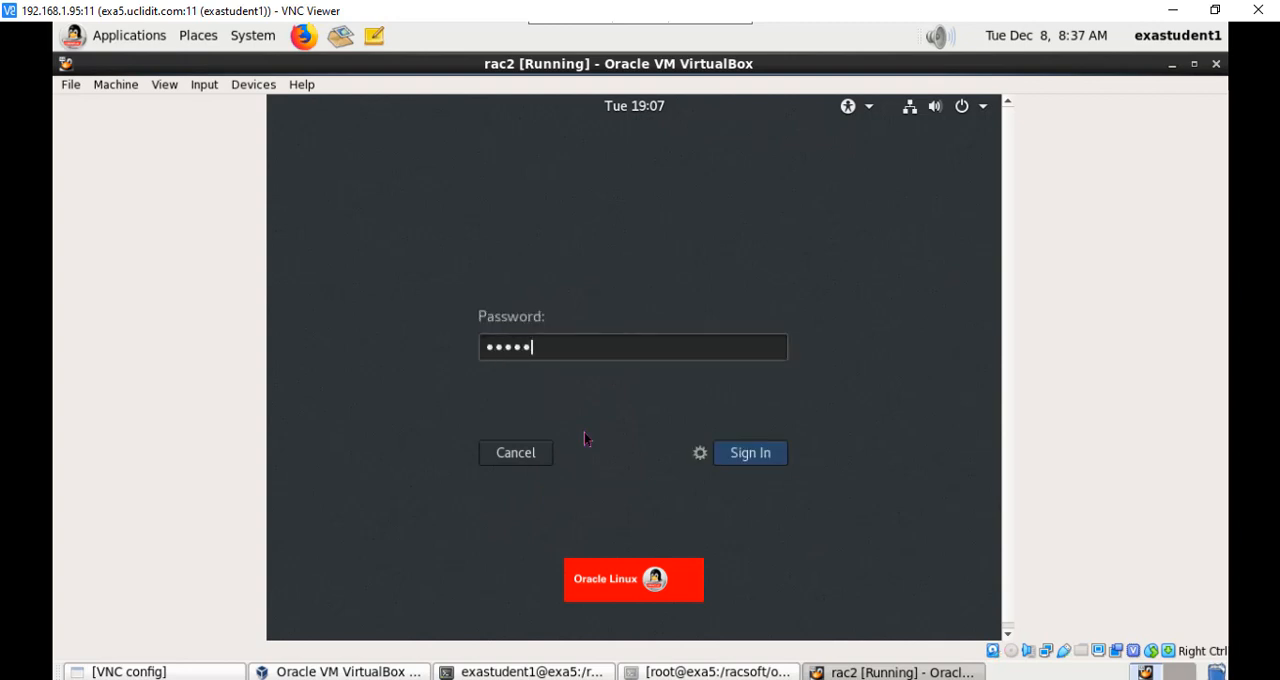
key(Return)
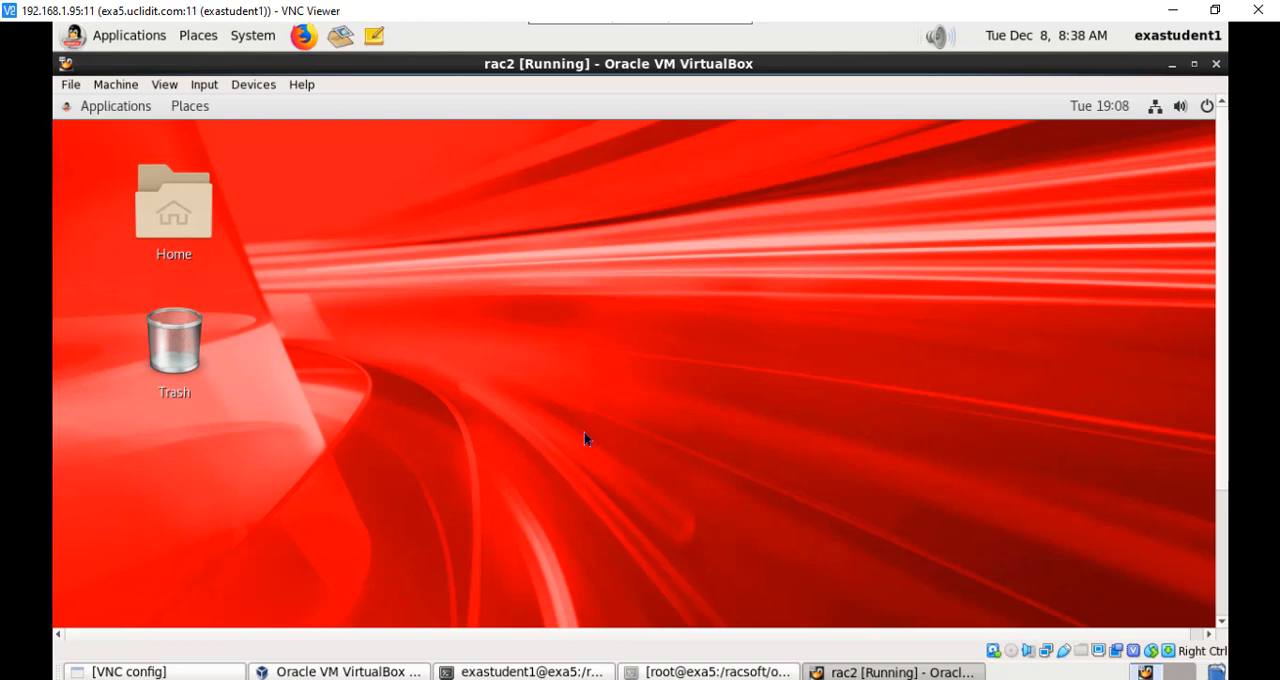
Step: Open a terminal on the rac2 desktop and set the hostname to rac2.uclidit.com with hostnamectl
right_click(422, 263)
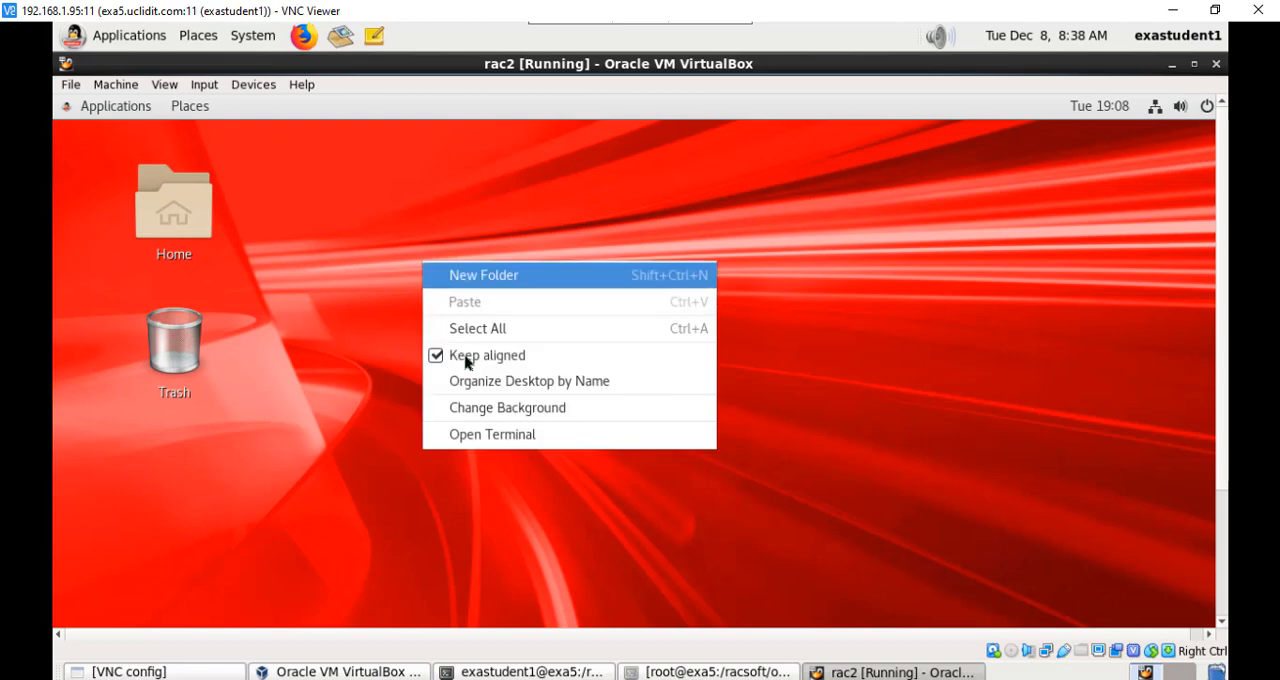
click(490, 436)
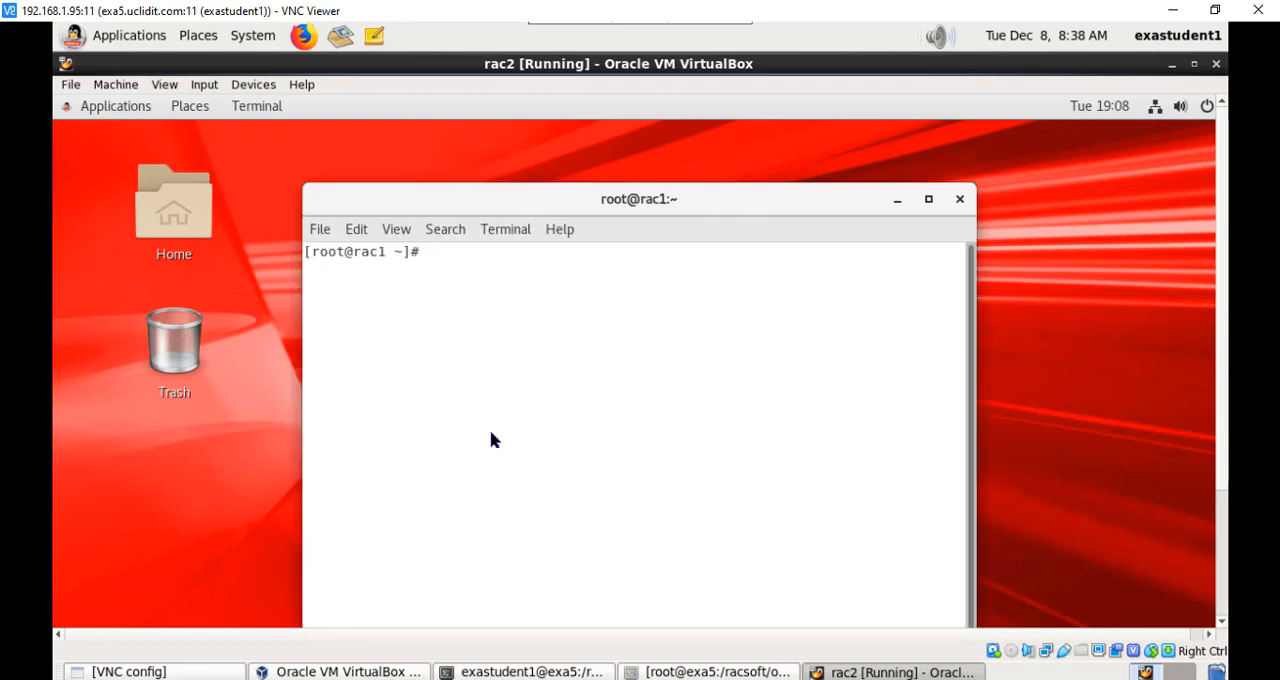
drag(534, 196, 504, 162)
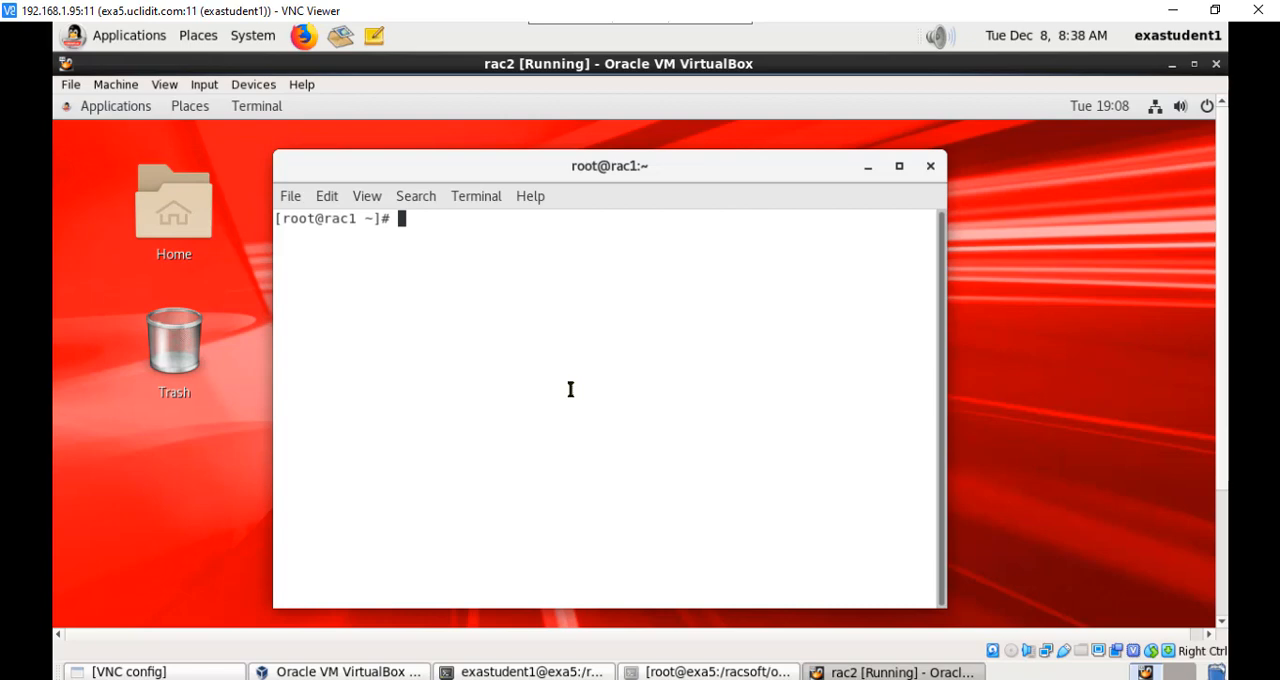
text(hostnamectl s)
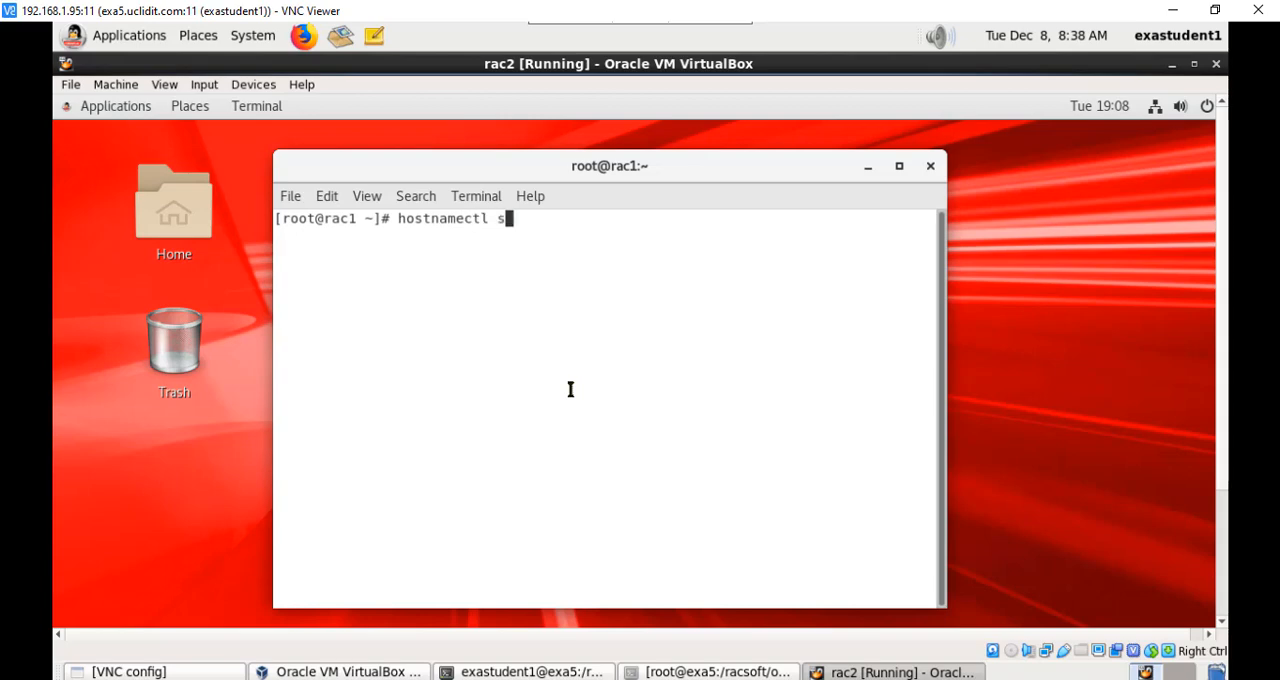
text(et-hsot)
key(BackSpace)
key(BackSpace)
key(BackSpace)
text(ostname rac2.)
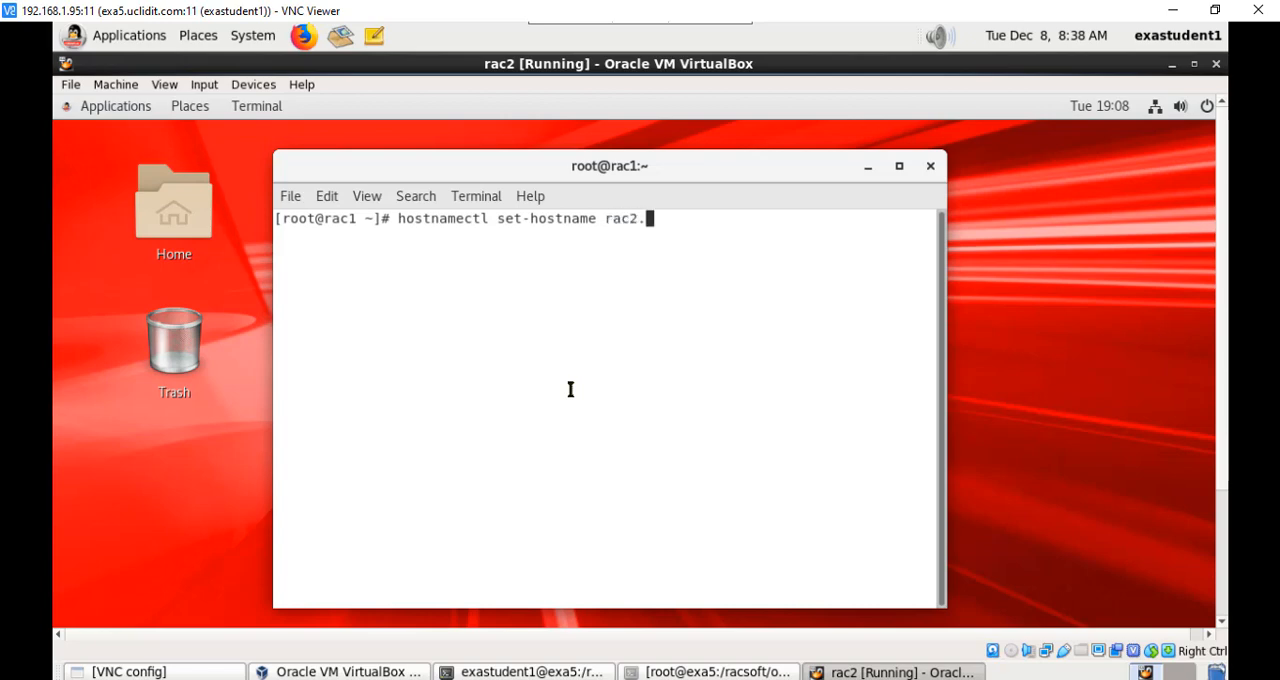
text(uclidit.com)
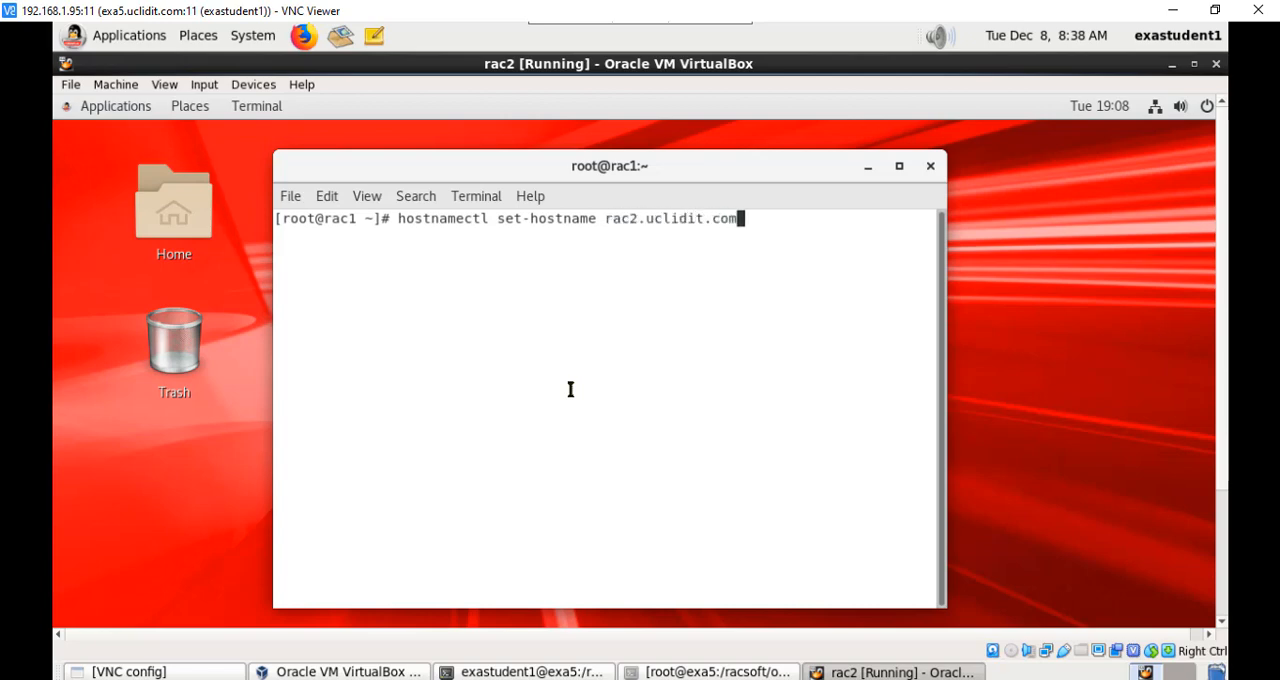
key(Return)
Step: In the guest's network settings, set the IPv4 address of Ethernet enp0s3 to 192.168.1.165 and apply it
click(130, 108)
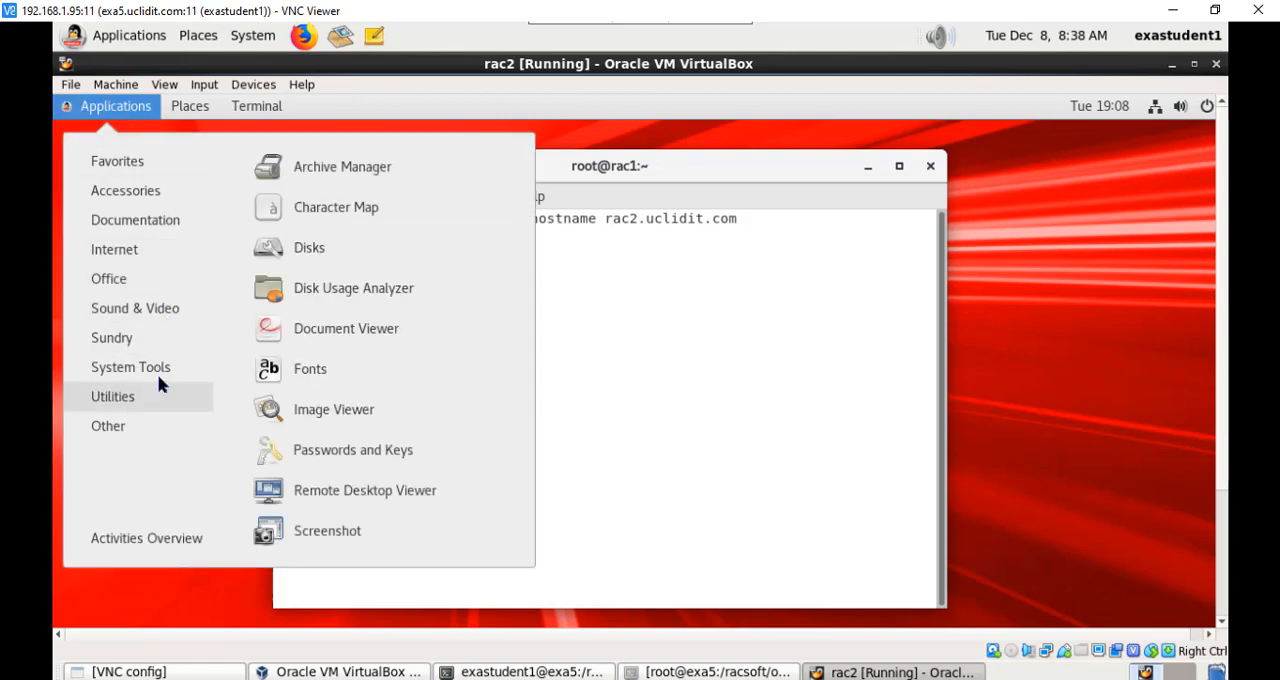
mouse_move(169, 369)
click(324, 257)
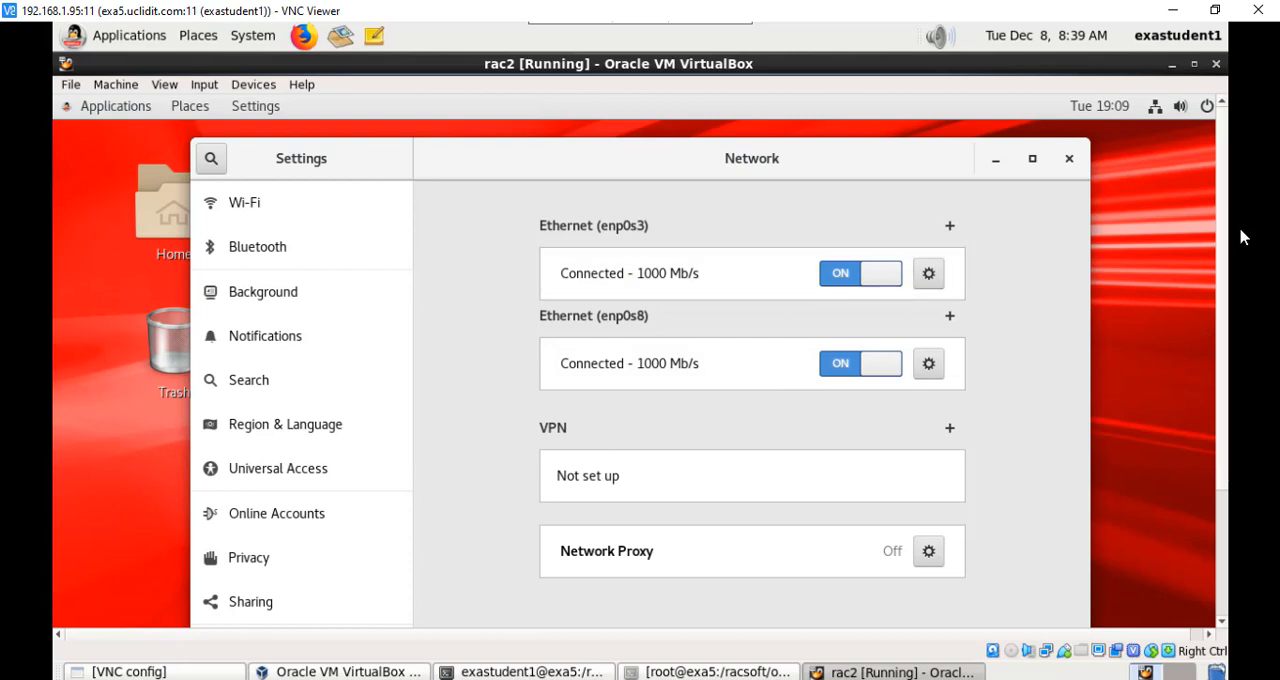
drag(1225, 303, 1243, 449)
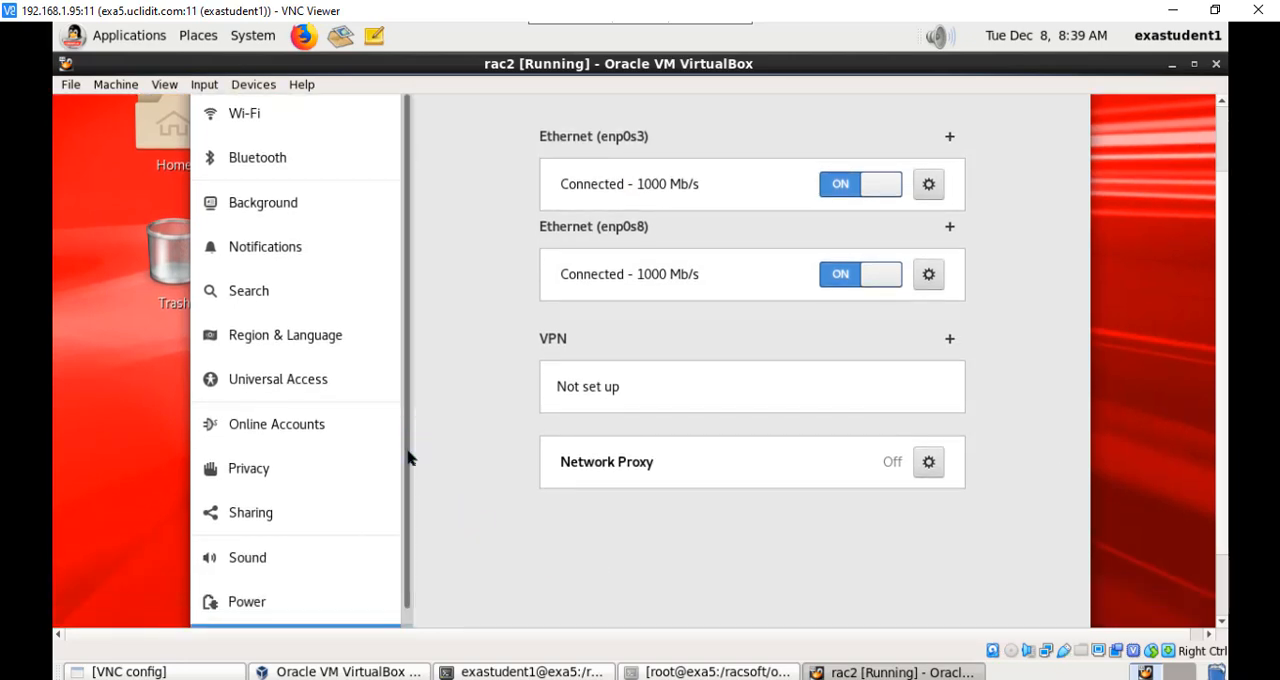
drag(409, 451, 414, 566)
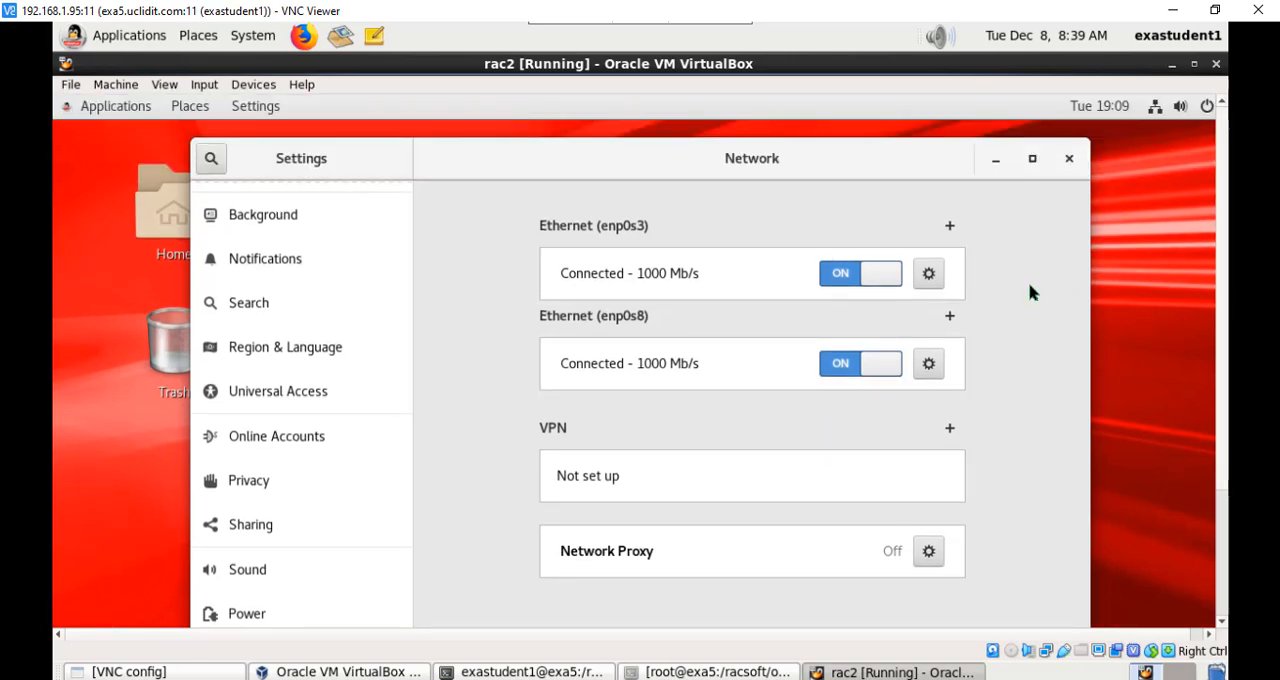
click(928, 281)
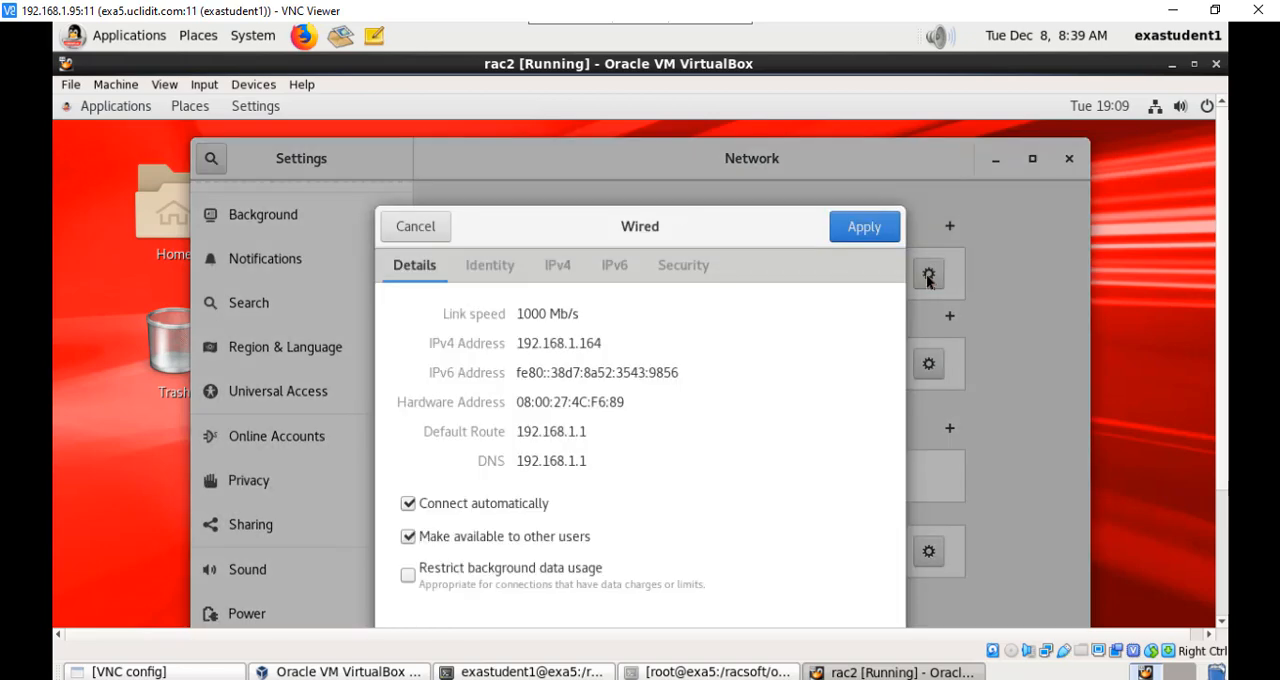
click(565, 268)
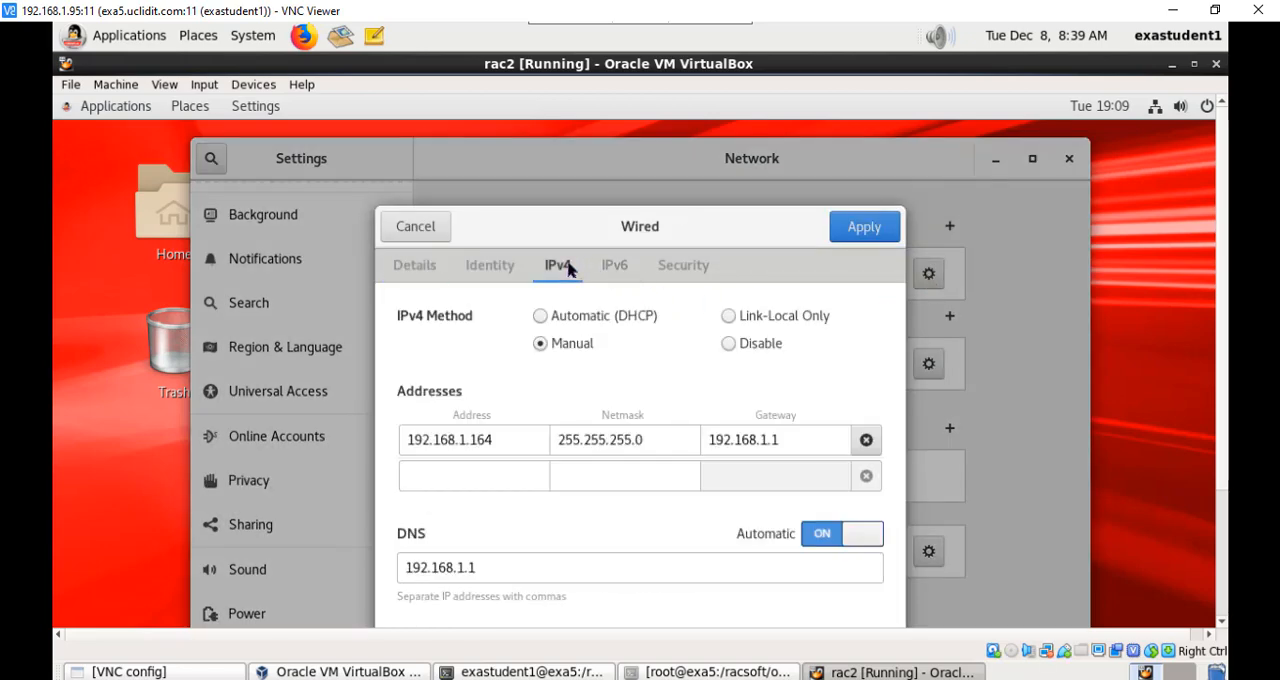
click(508, 446)
key(BackSpace)
text(5)
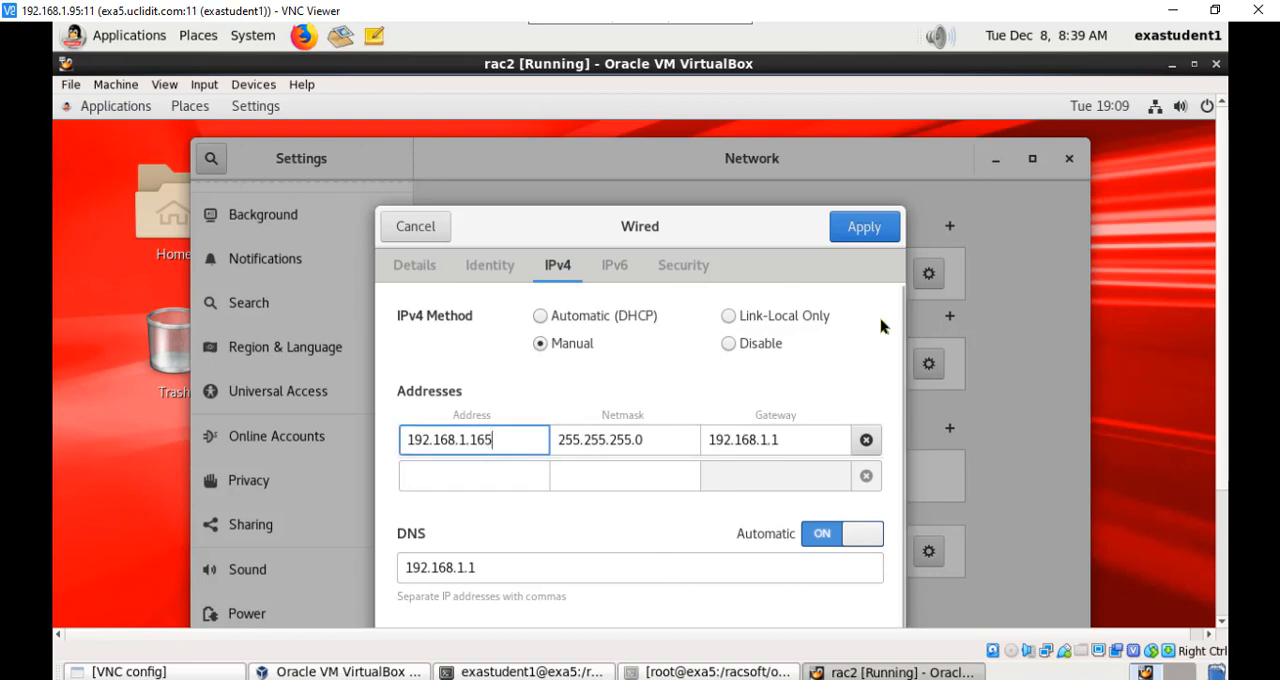
click(866, 228)
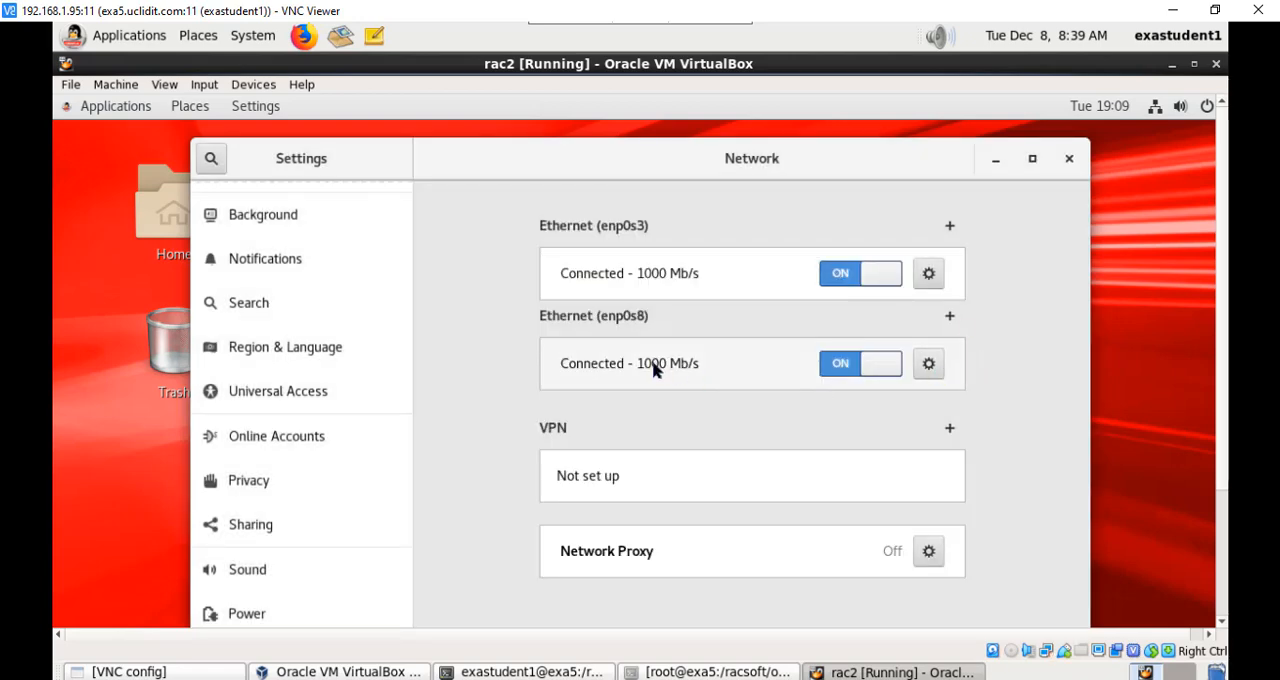
Step: Set the IPv4 address of Ethernet enp0s8 to 10.0.0.2 and apply the change
click(930, 362)
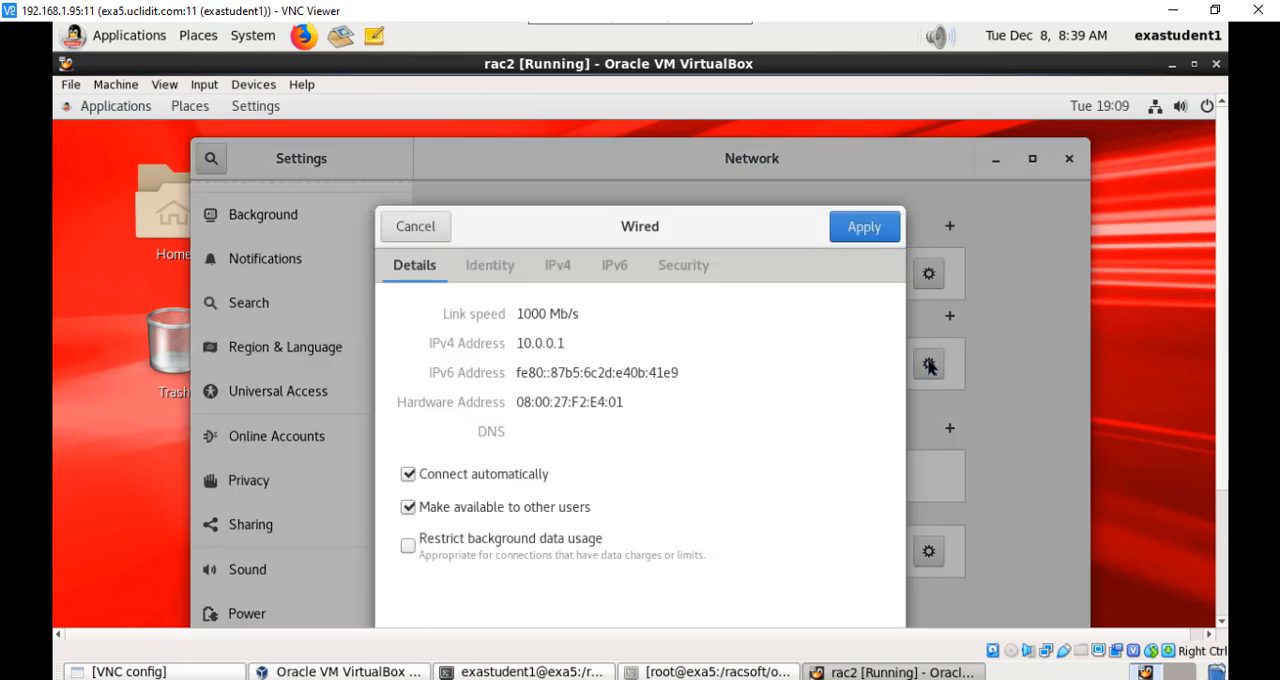
click(565, 272)
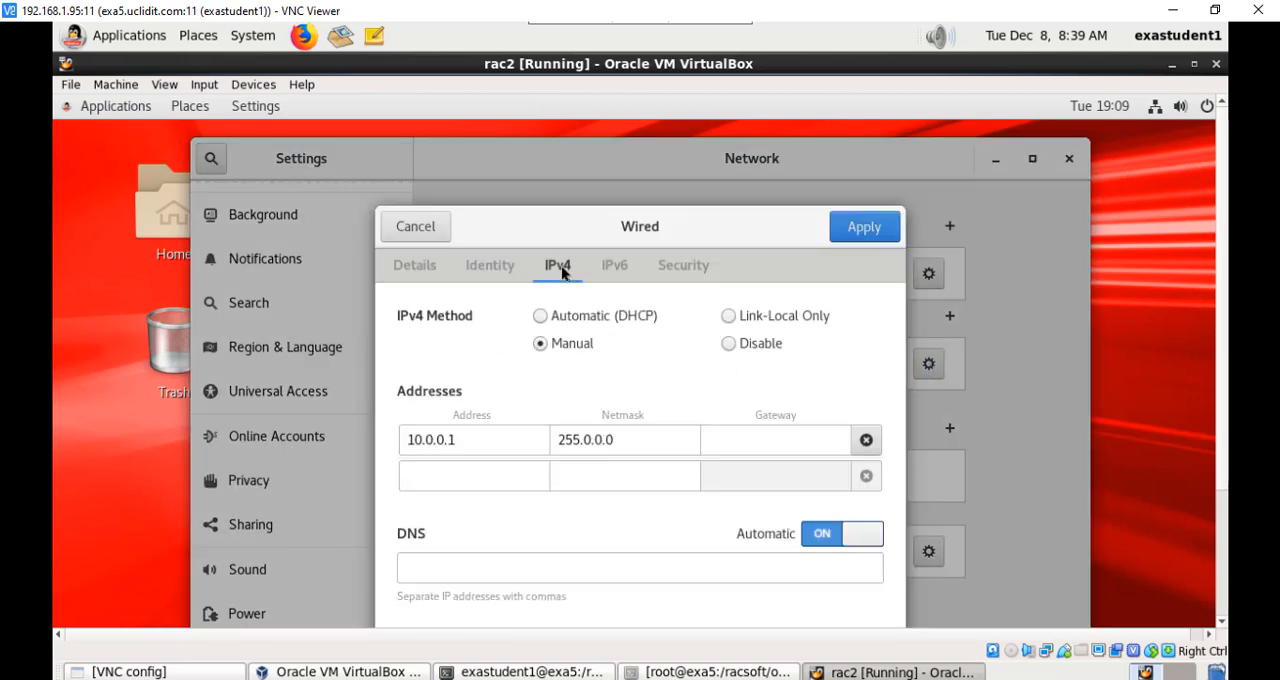
click(480, 440)
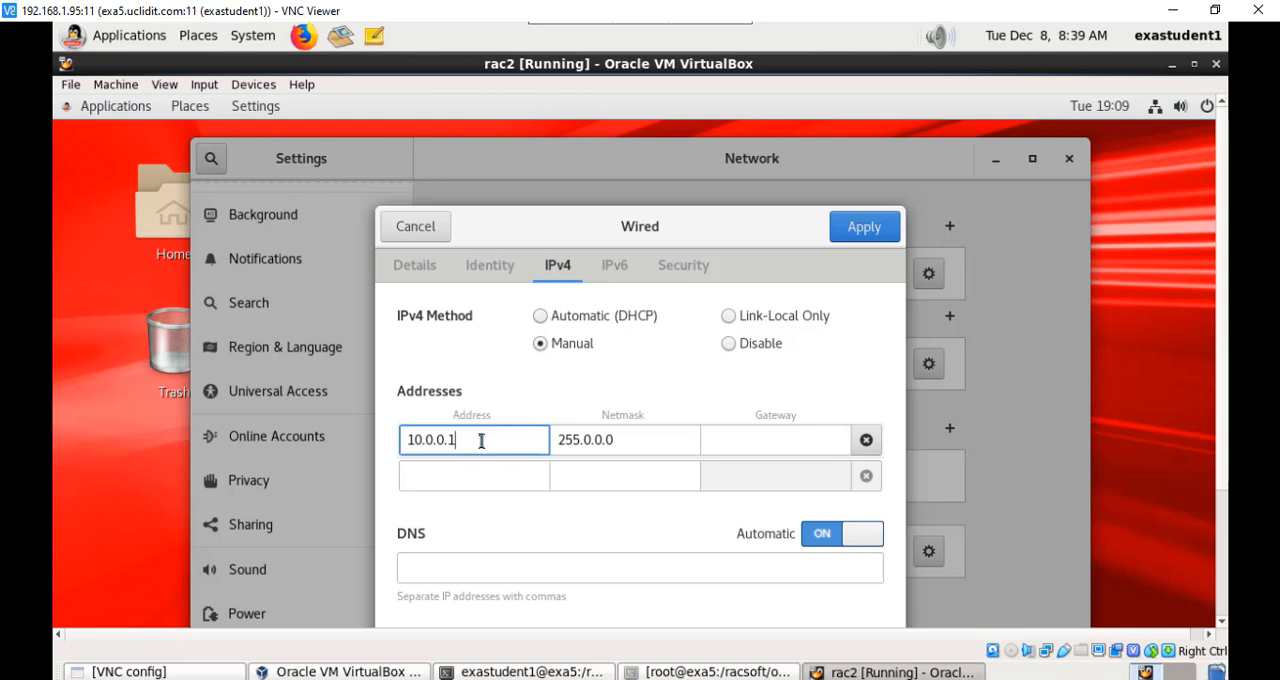
key(BackSpace)
text(2)
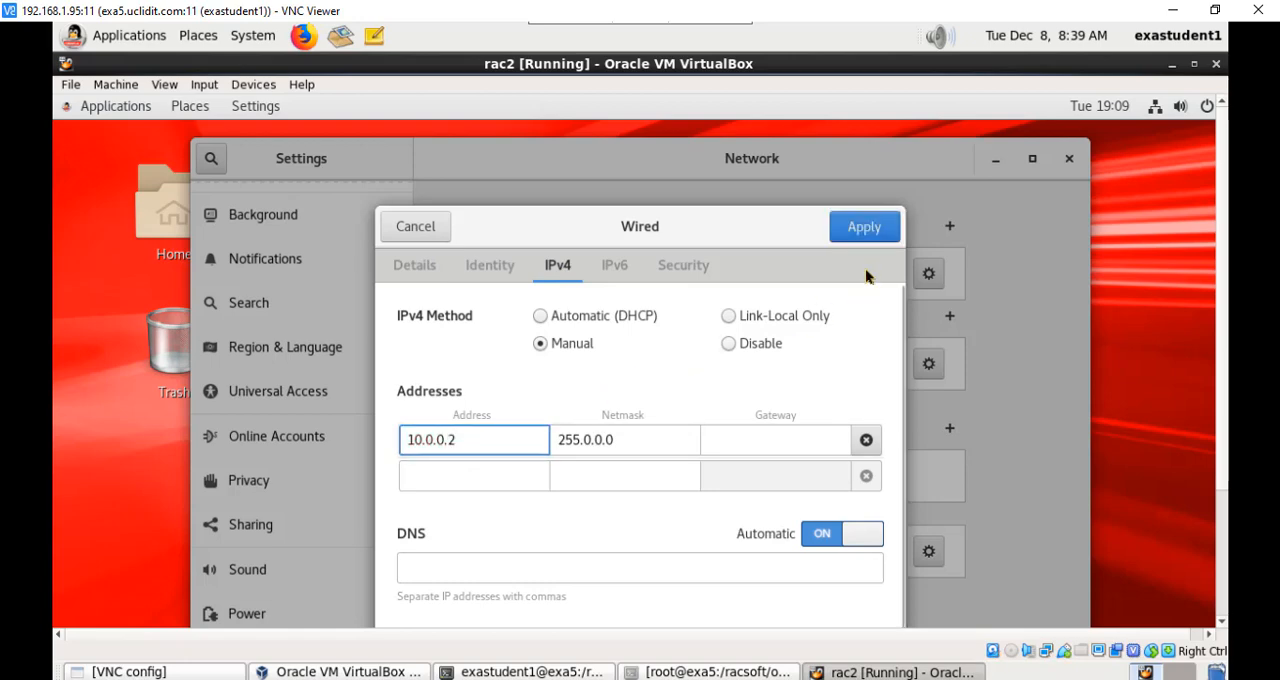
click(862, 228)
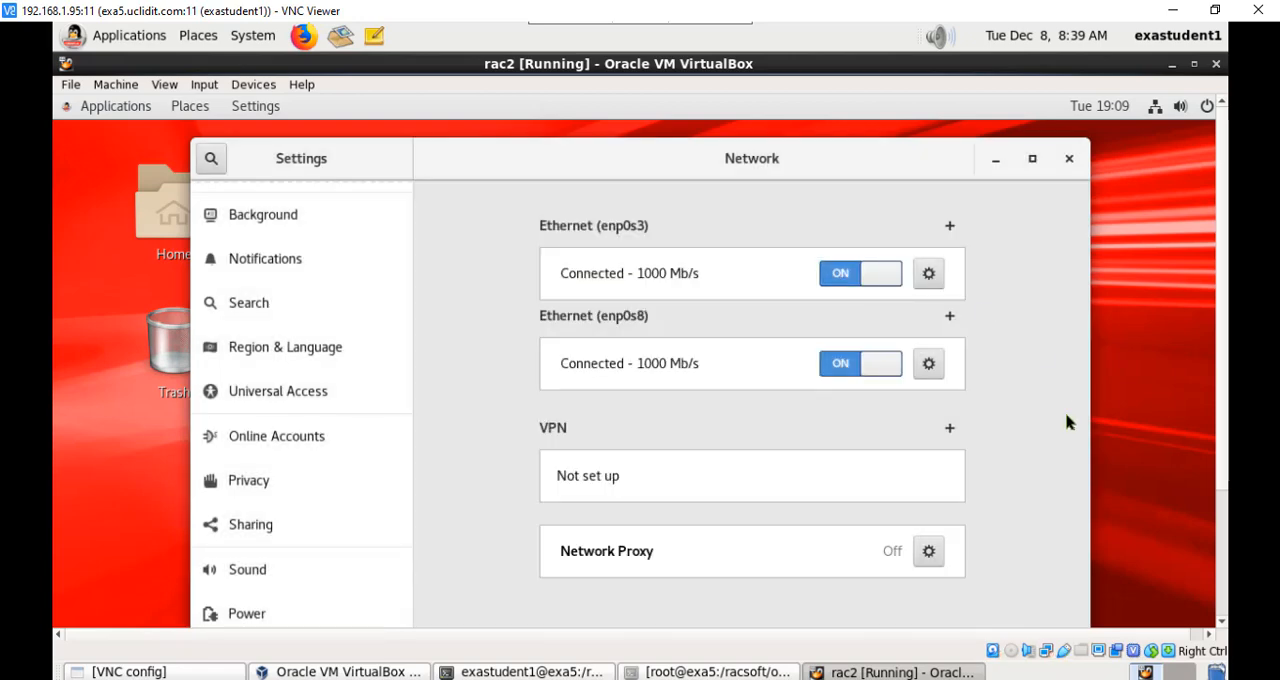
Step: Restart both Ethernet connections, enp0s3 and enp0s8, by switching them off and back on
click(838, 276)
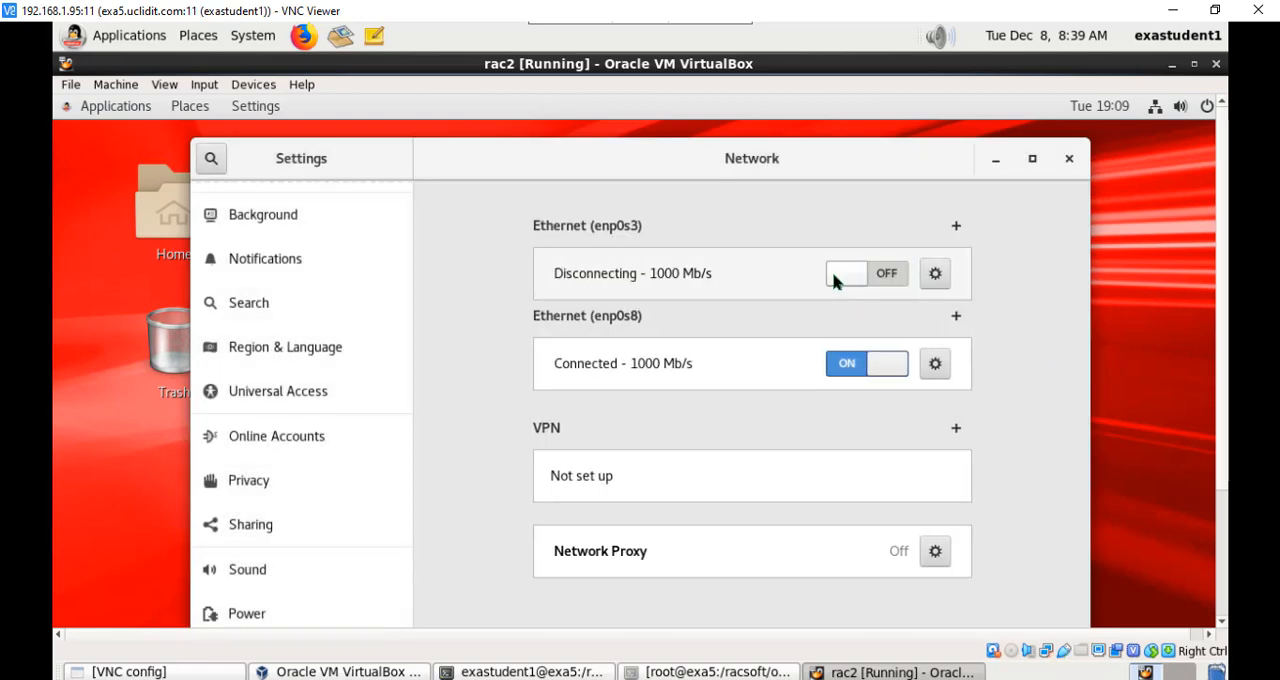
click(834, 366)
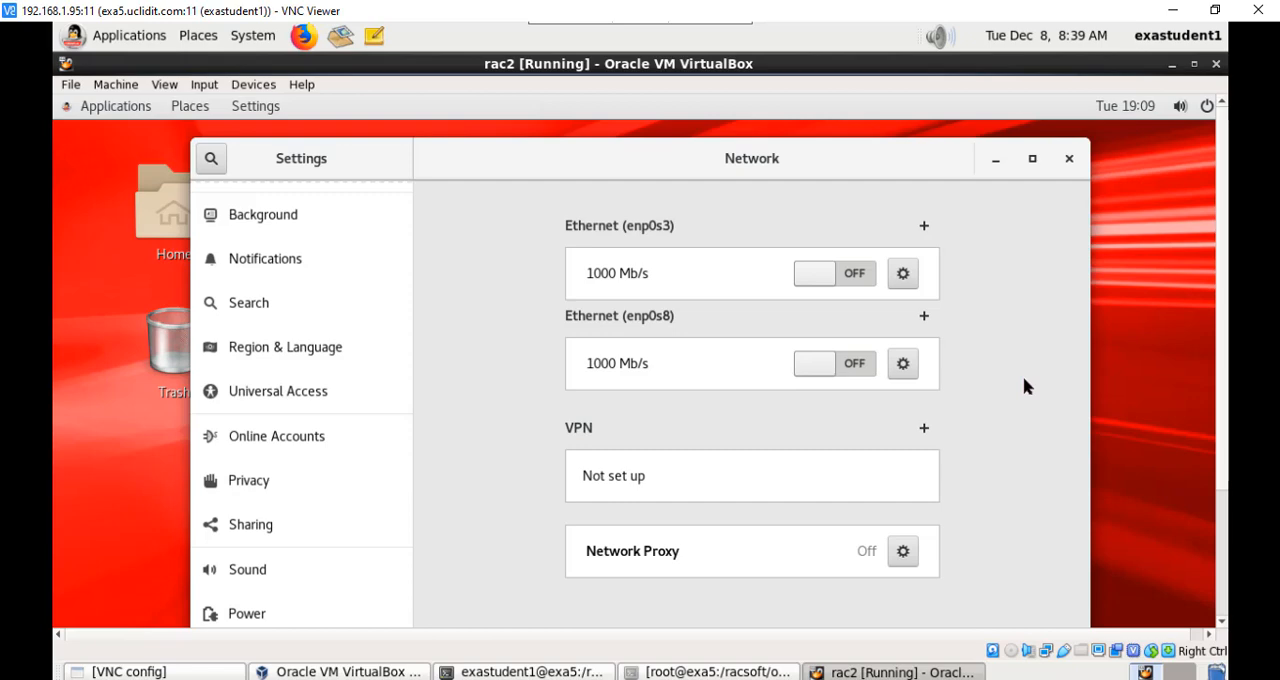
click(870, 275)
click(889, 365)
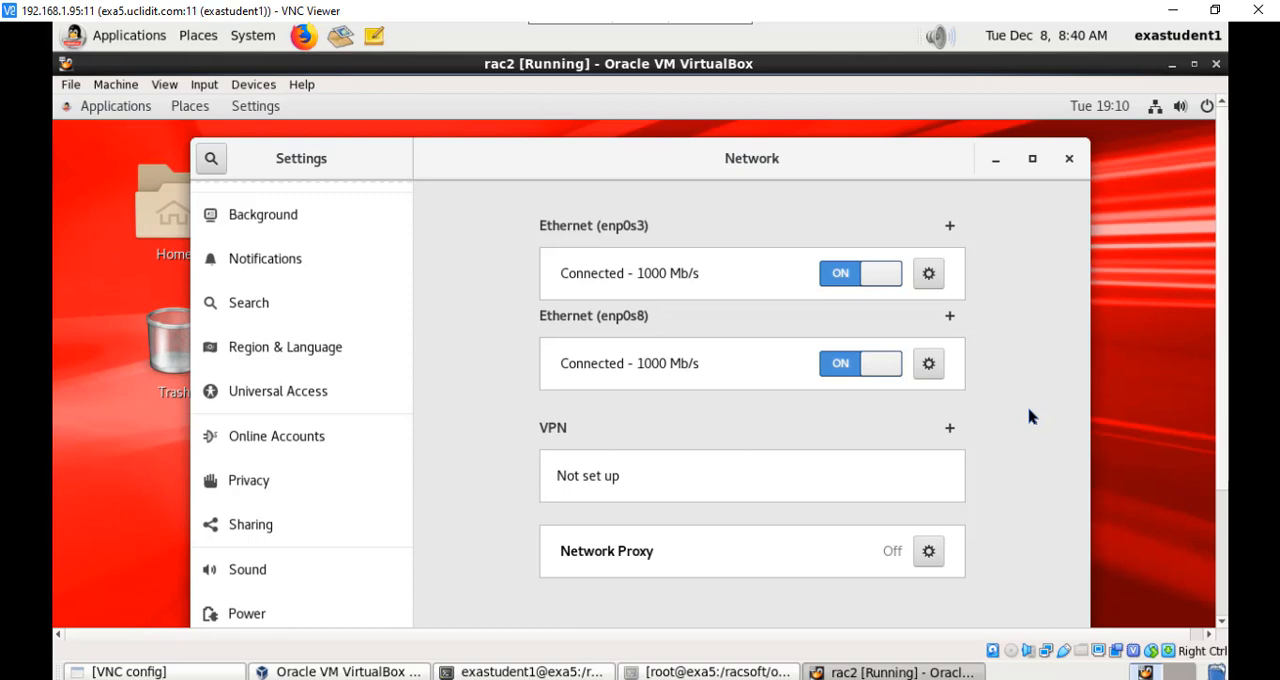
Step: Put the network settings away, run ip addr in the terminal and check the IPv4 addresses of enp0s3 and enp0s8
click(995, 159)
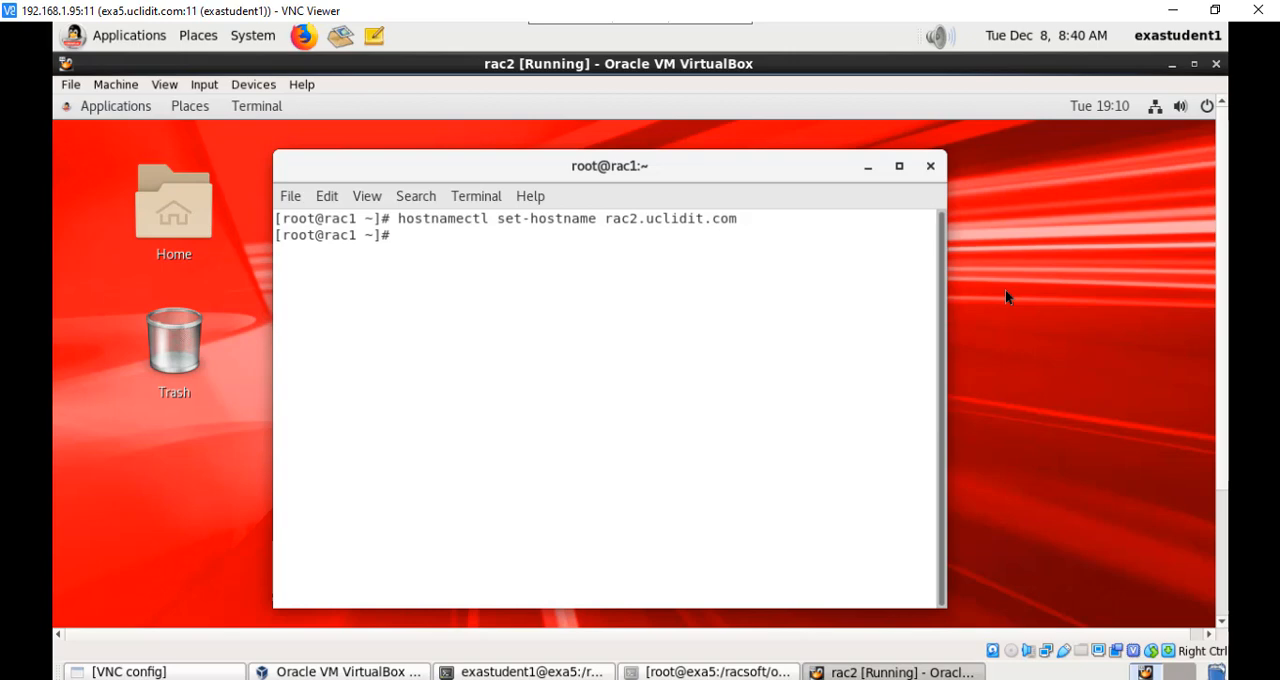
text(ip addr)
key(Return)
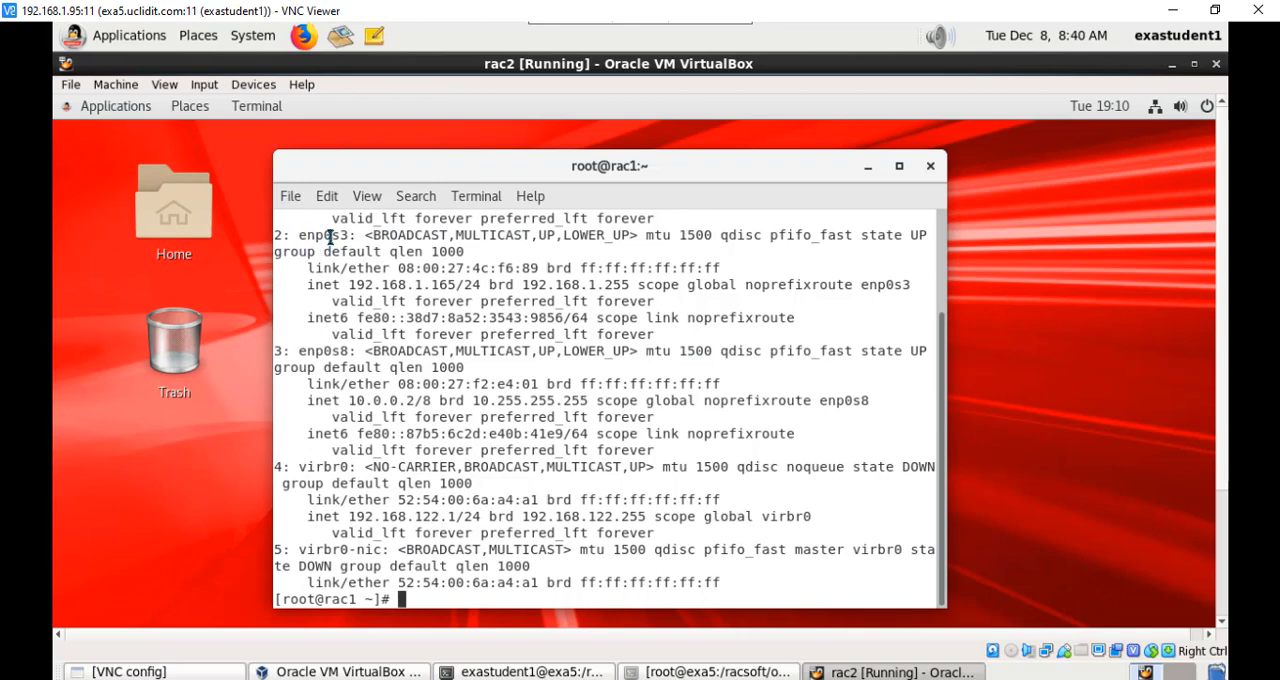
drag(299, 235, 351, 235)
drag(349, 284, 456, 285)
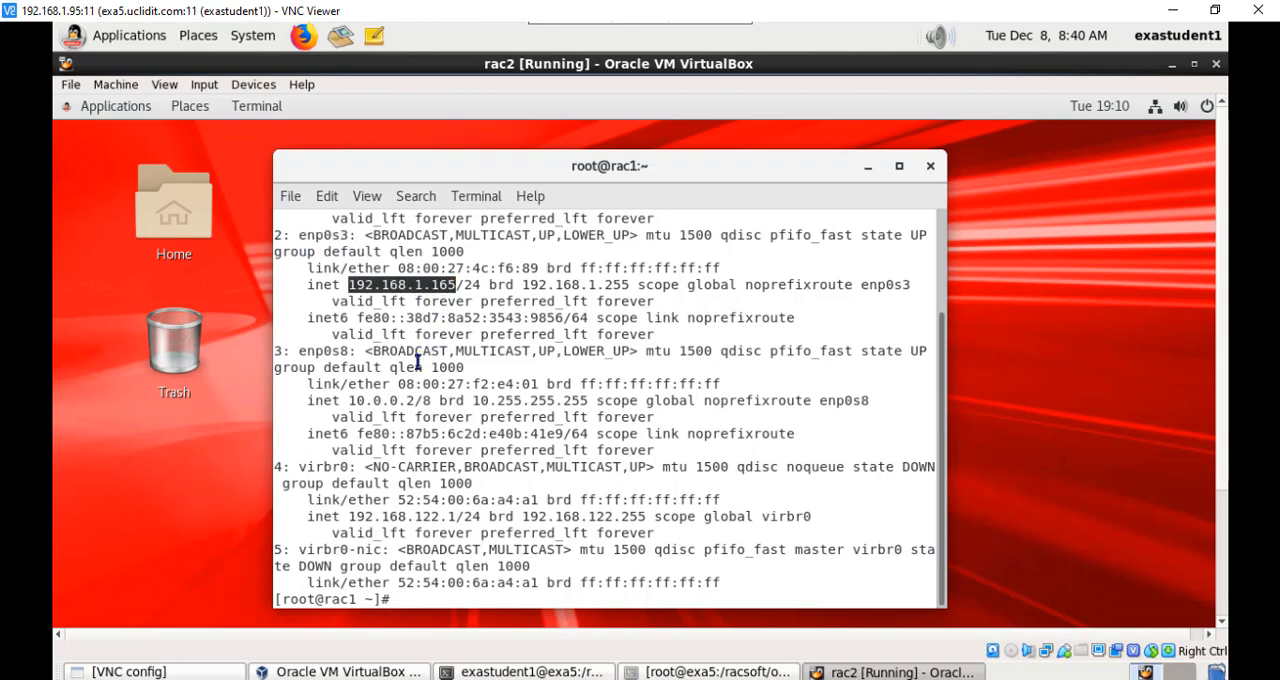
drag(300, 351, 349, 351)
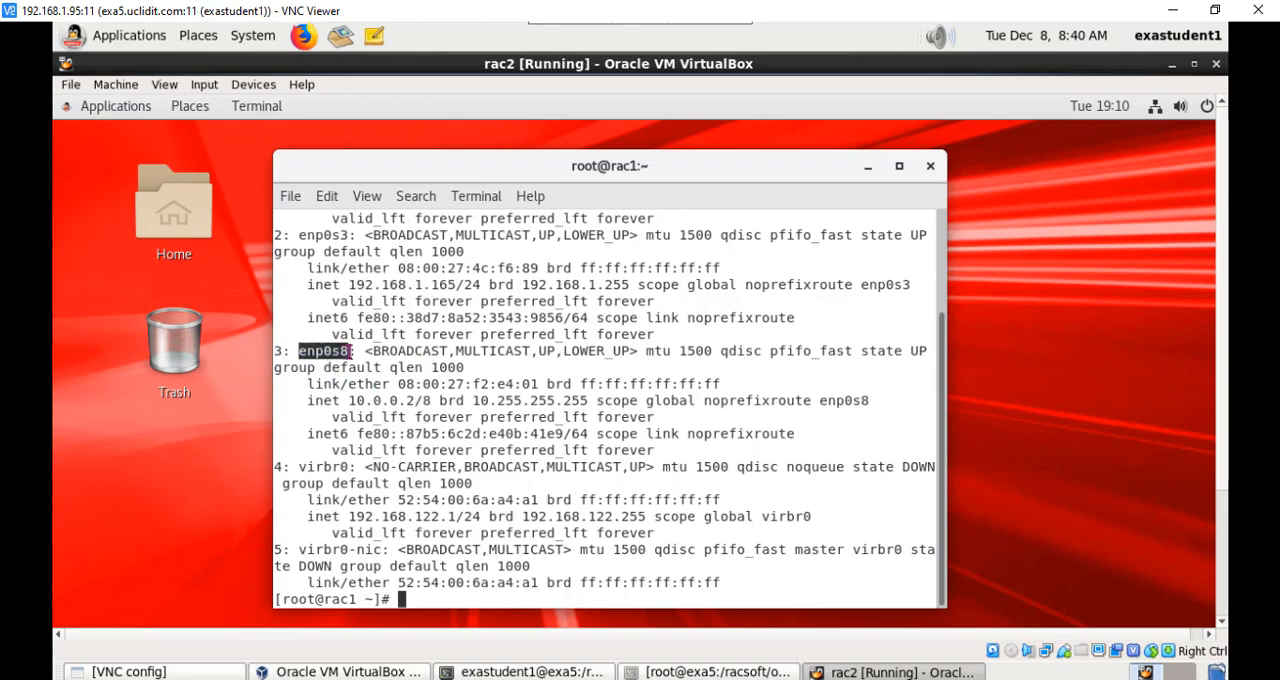
drag(349, 400, 419, 396)
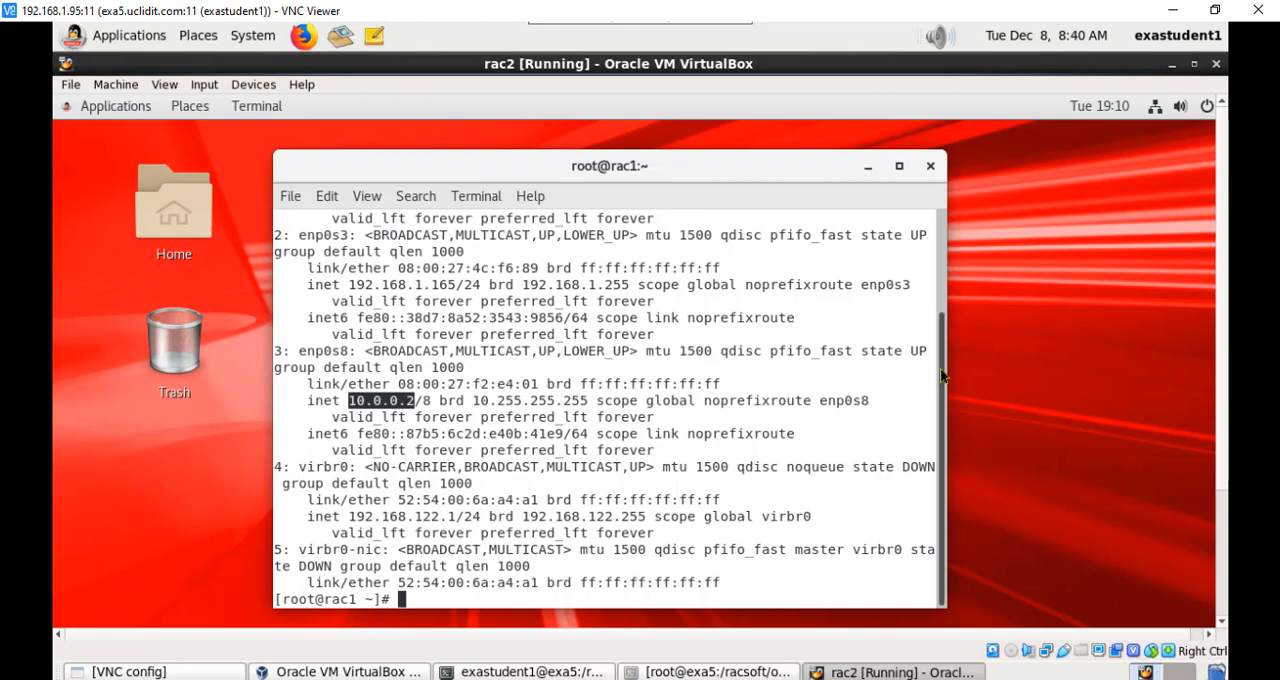
Step: Clear the terminal output with clear and add a few empty prompt lines
text(clear)
key(Return)
key(Return)
key(Return)
key(Return)
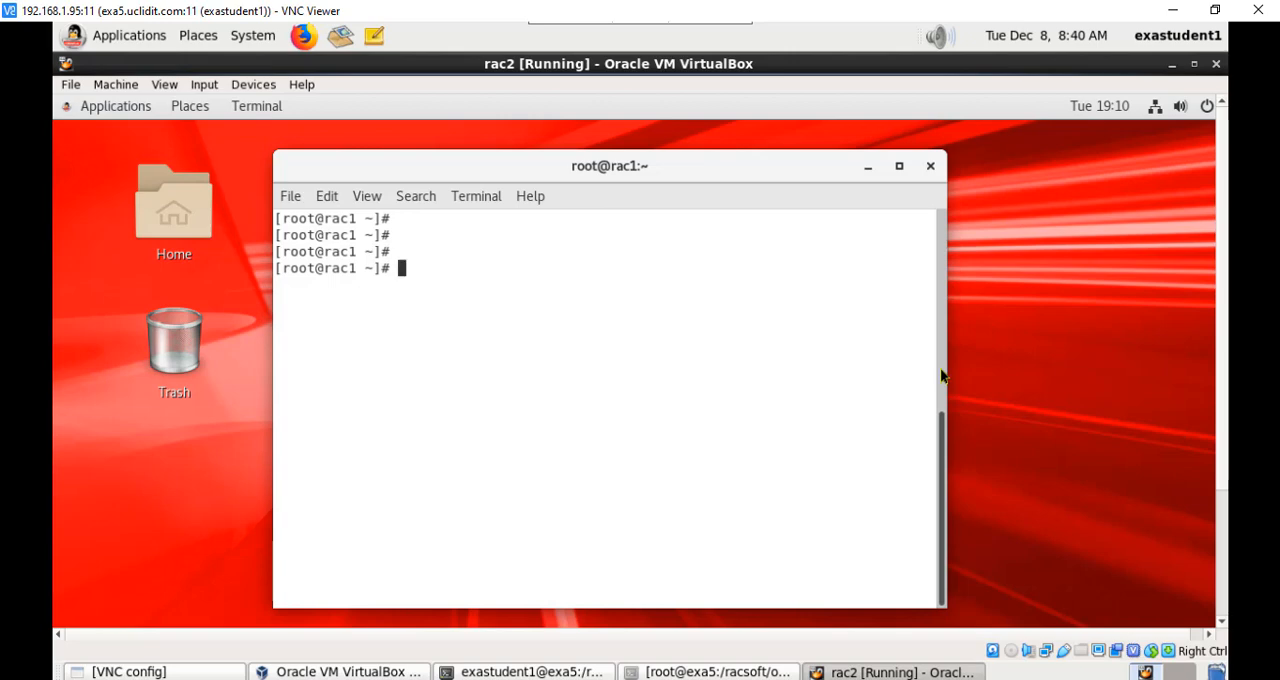
Step: Switch to the Upgrading presentation in PowerPoint to view the Roadmap to Oracle 18c RAC Install slide
mouse_move(640, 665)
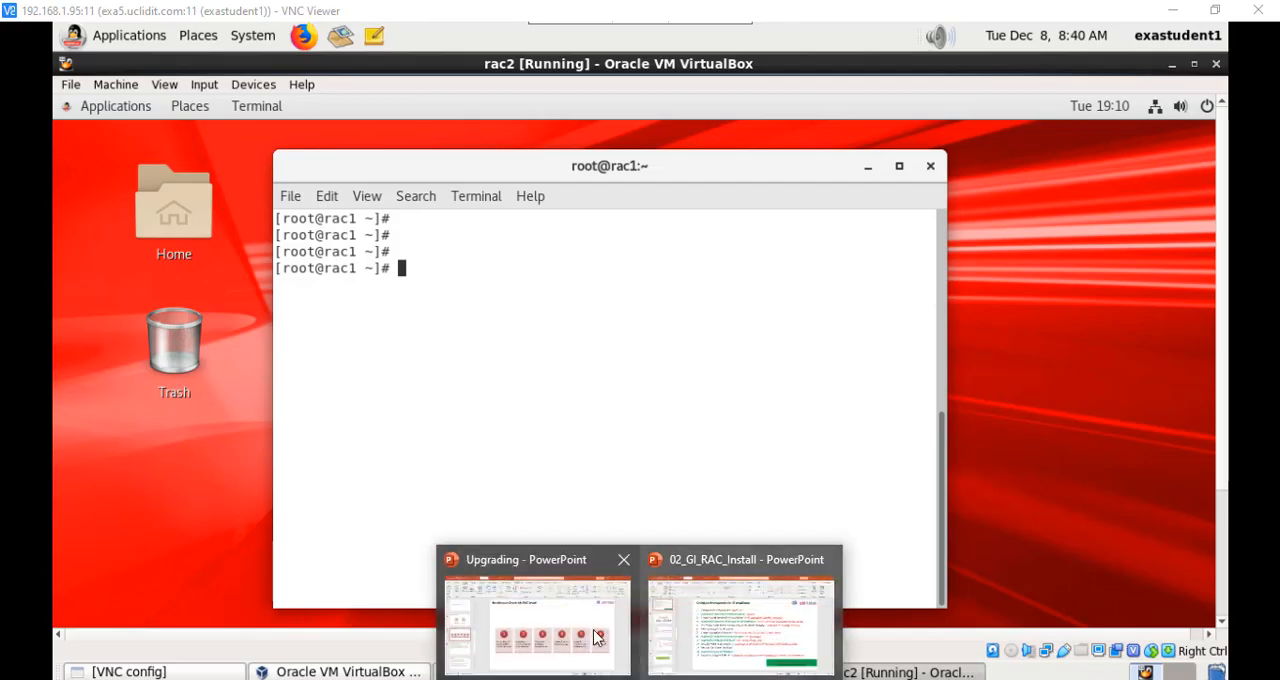
click(637, 576)
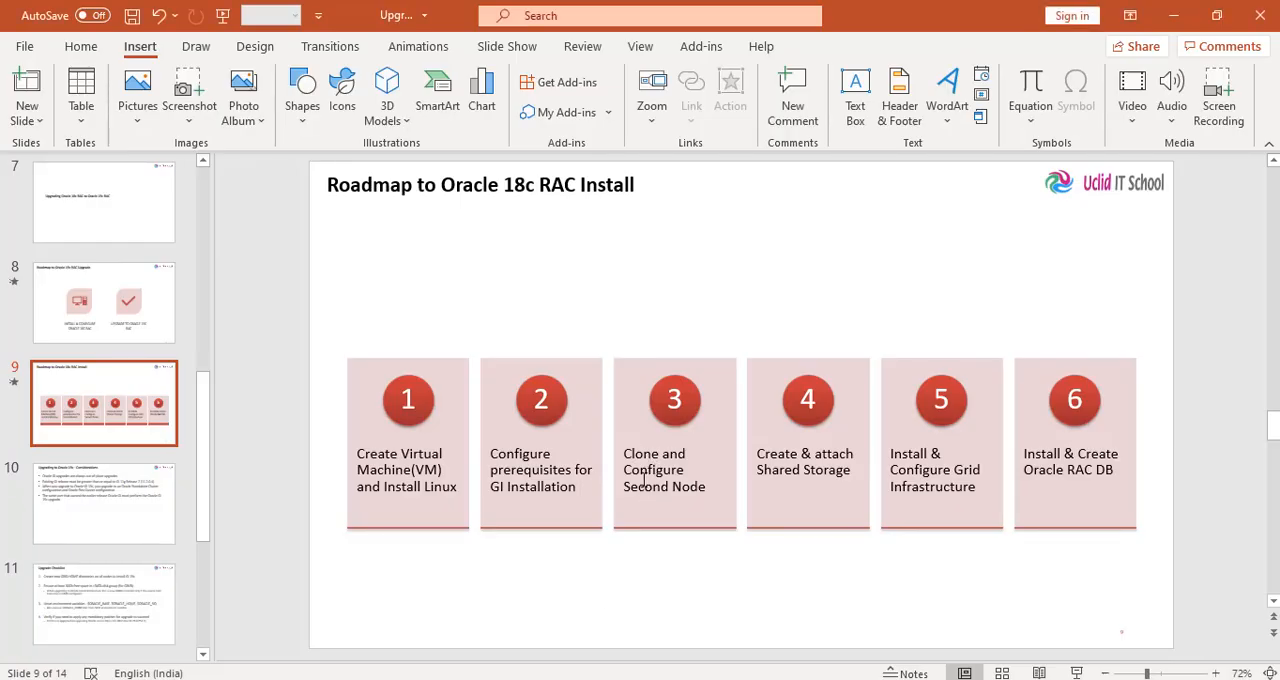